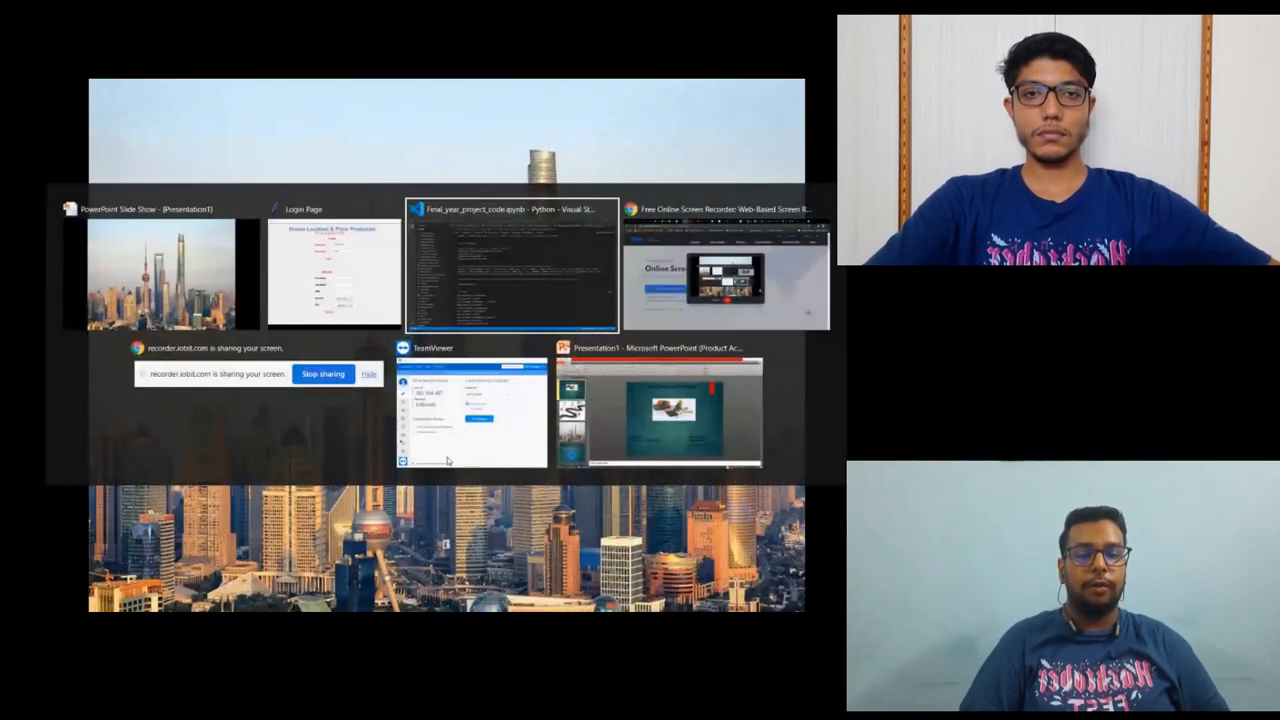
- Switch from VS Code back to the Login Page window
key("alt+shift+Tab")
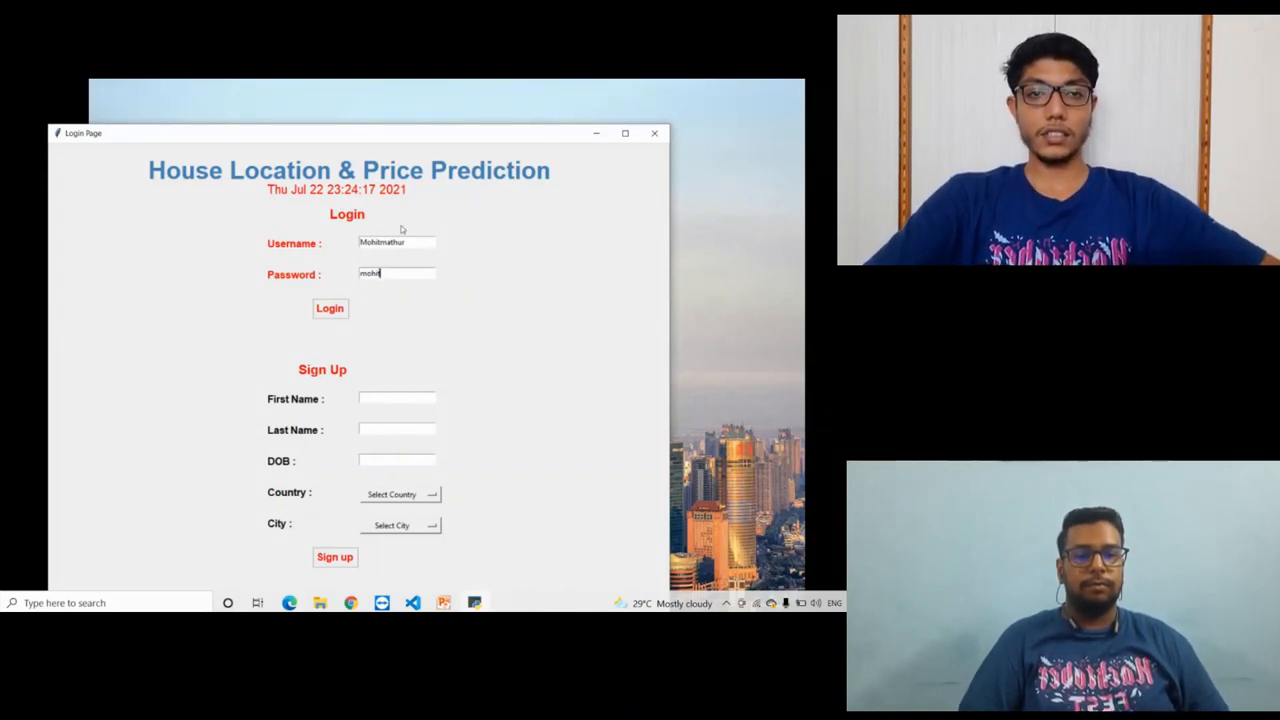
- Log in with the entered credentials and dismiss the Login Successful message
left_click(335, 311)
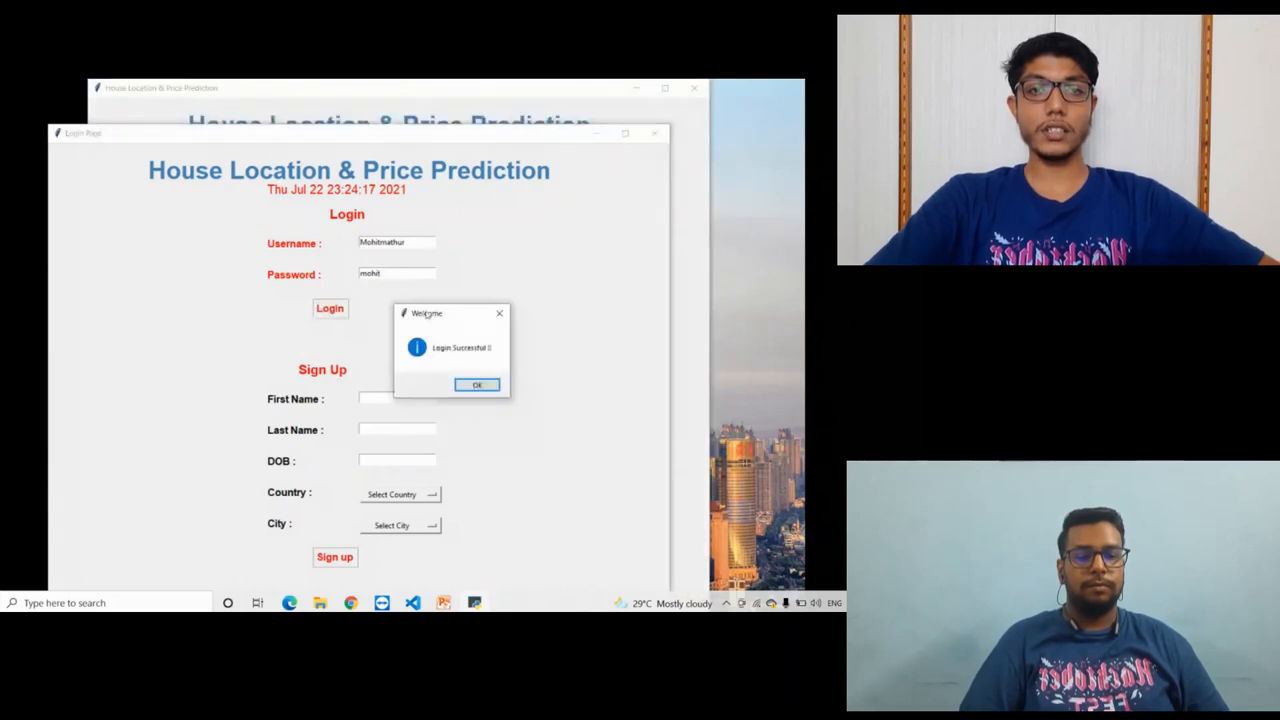
left_click(494, 389)
left_click(685, 291)
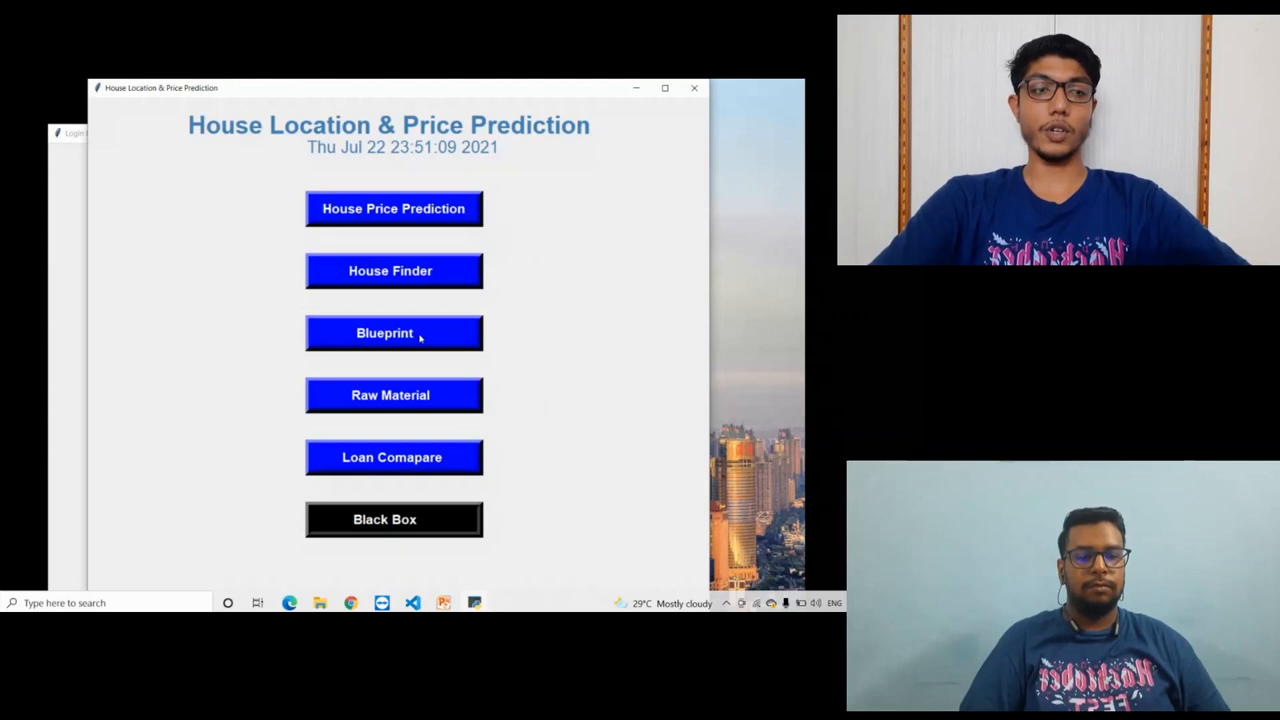
- Predict the price for area 2000, age 2, 4 bedrooms, 3 bathrooms in Chopasni_Housing_Board, getting Rs5312375
left_click(372, 225)
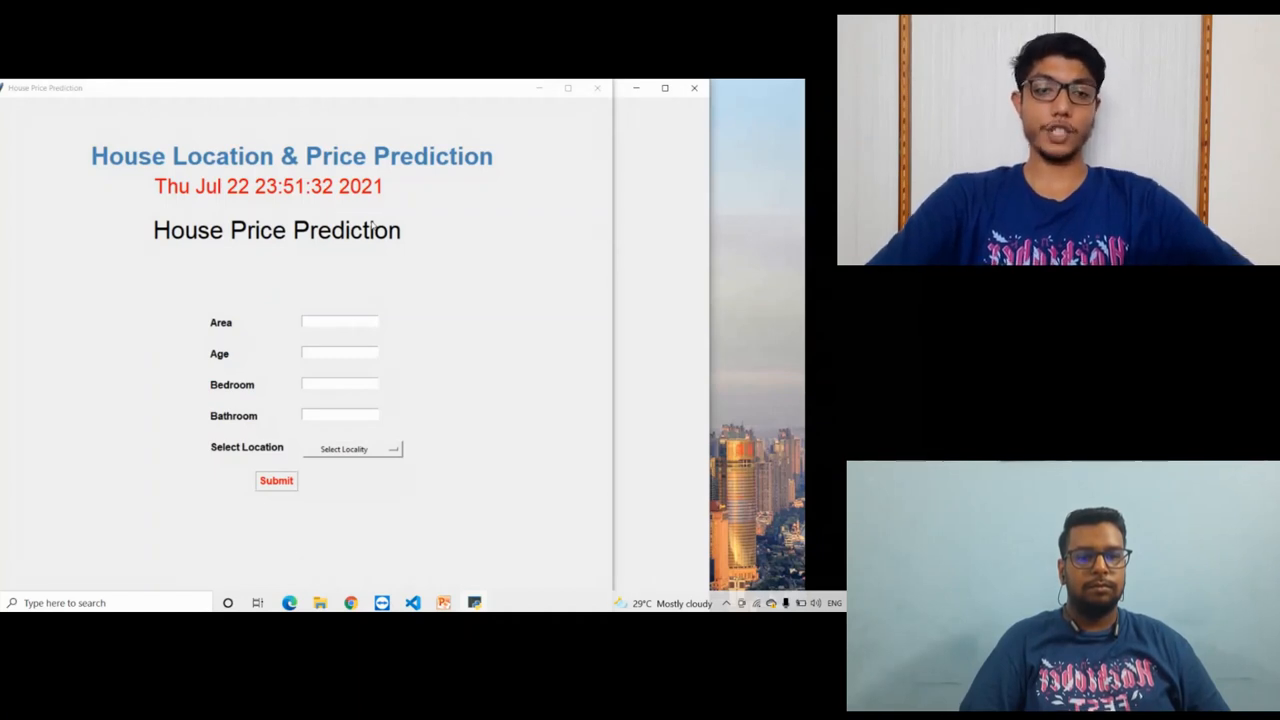
left_click(347, 321)
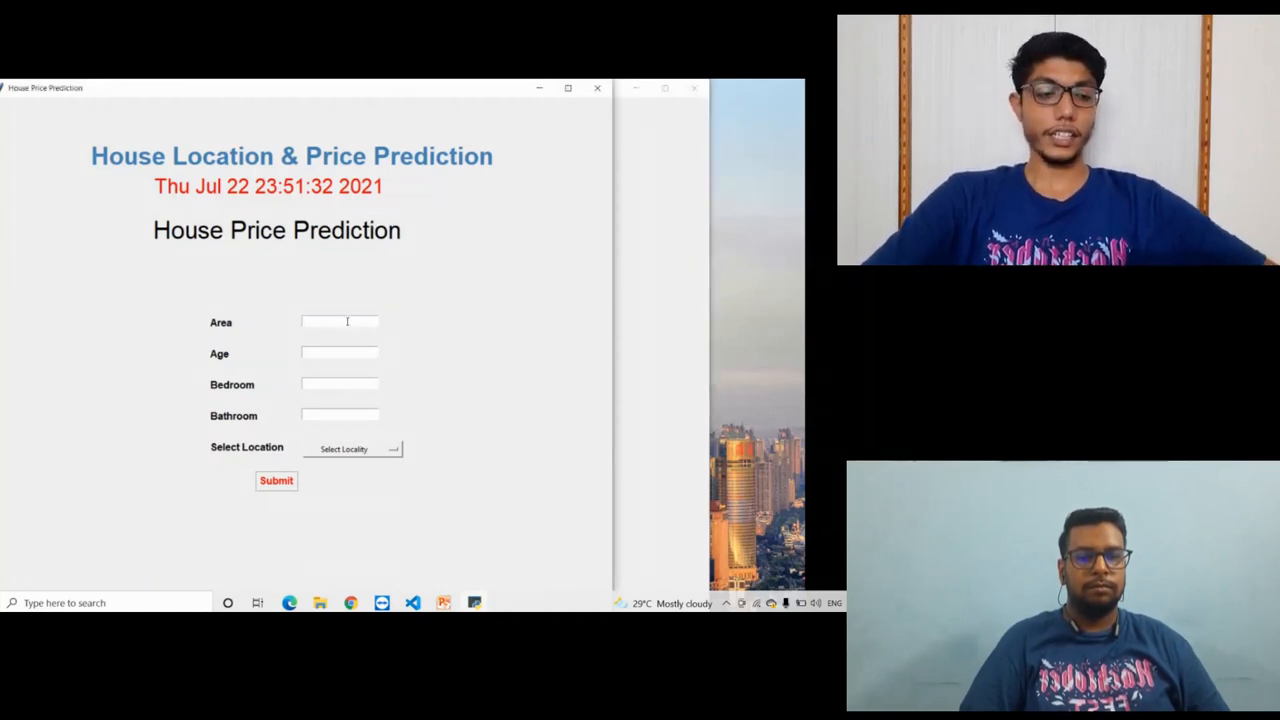
type("32000")
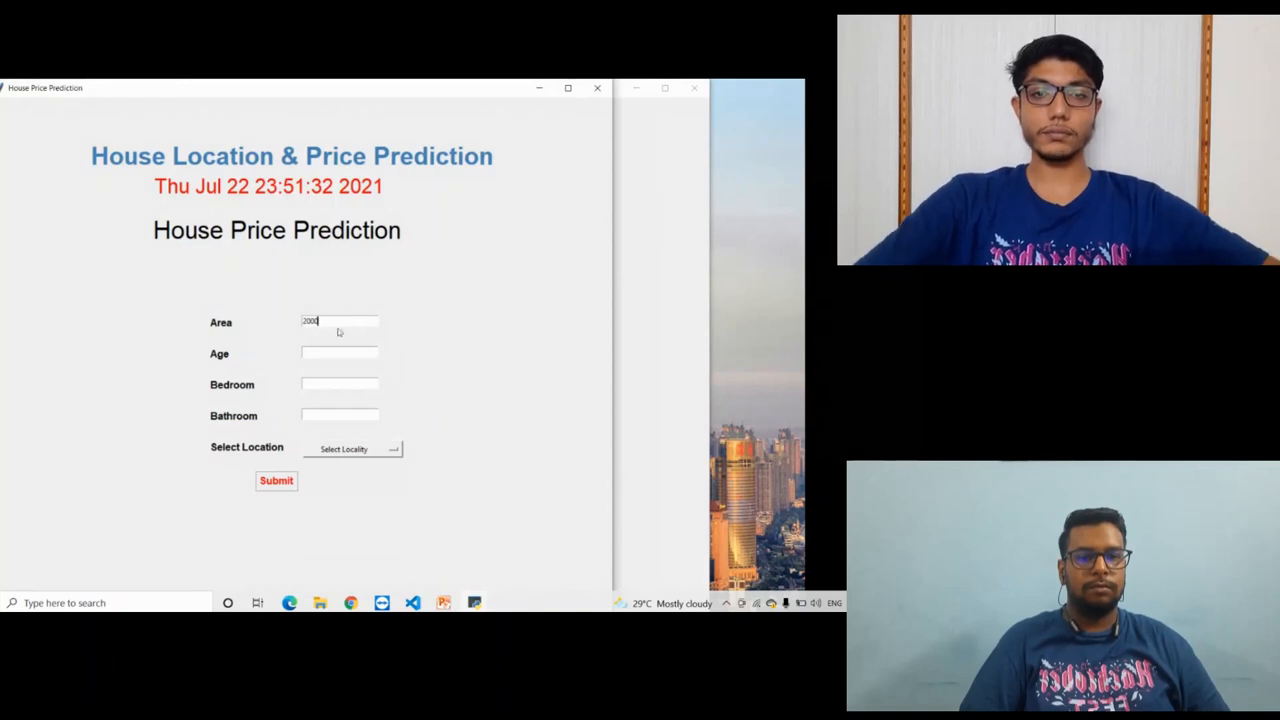
left_click(324, 351)
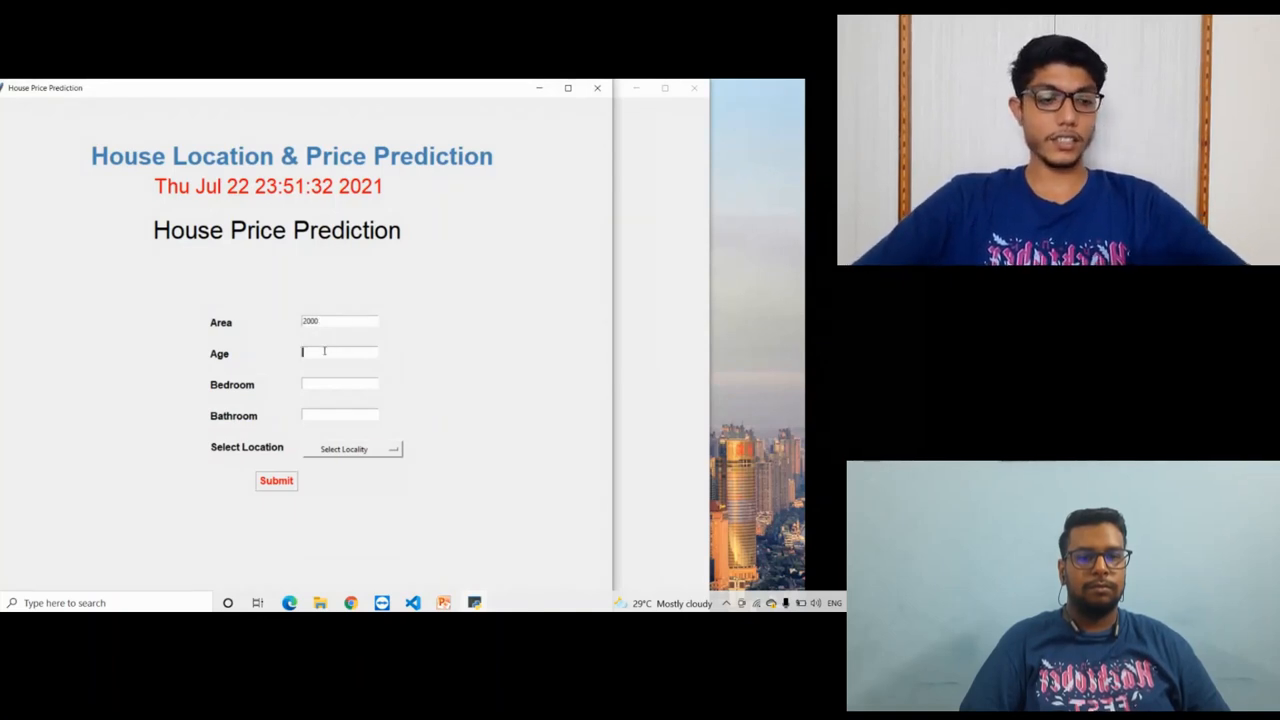
type("2")
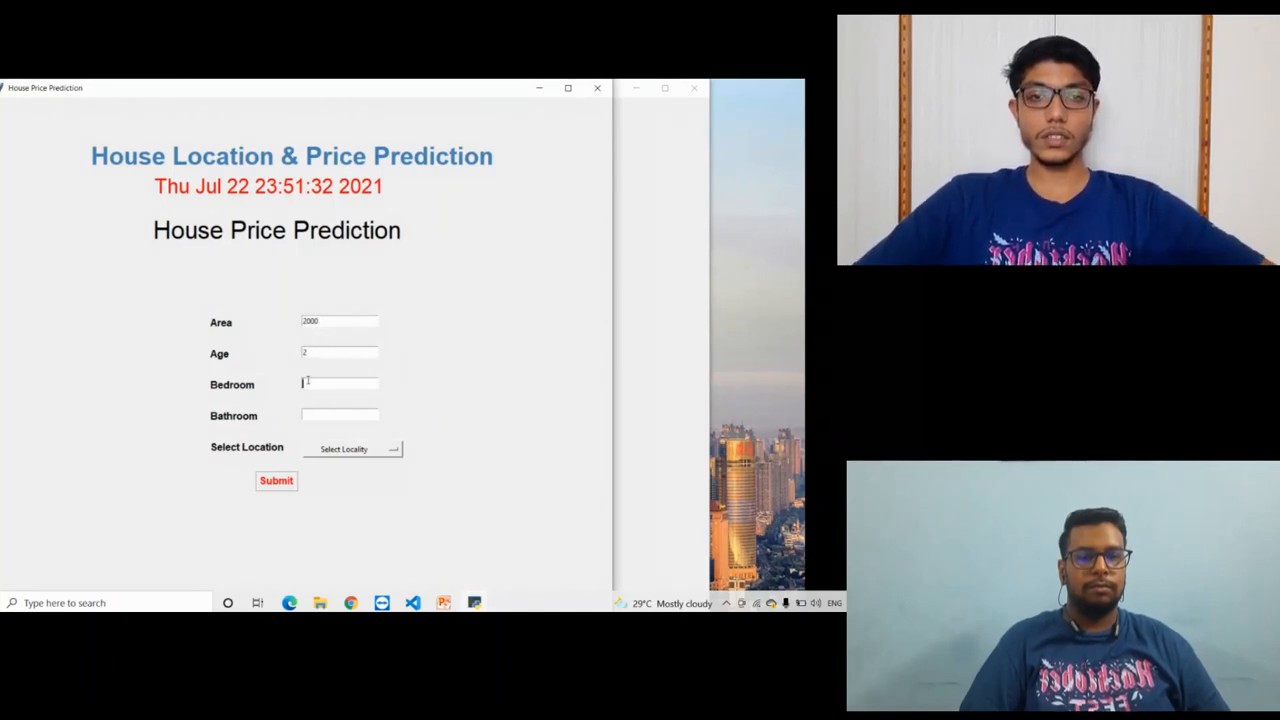
type("4")
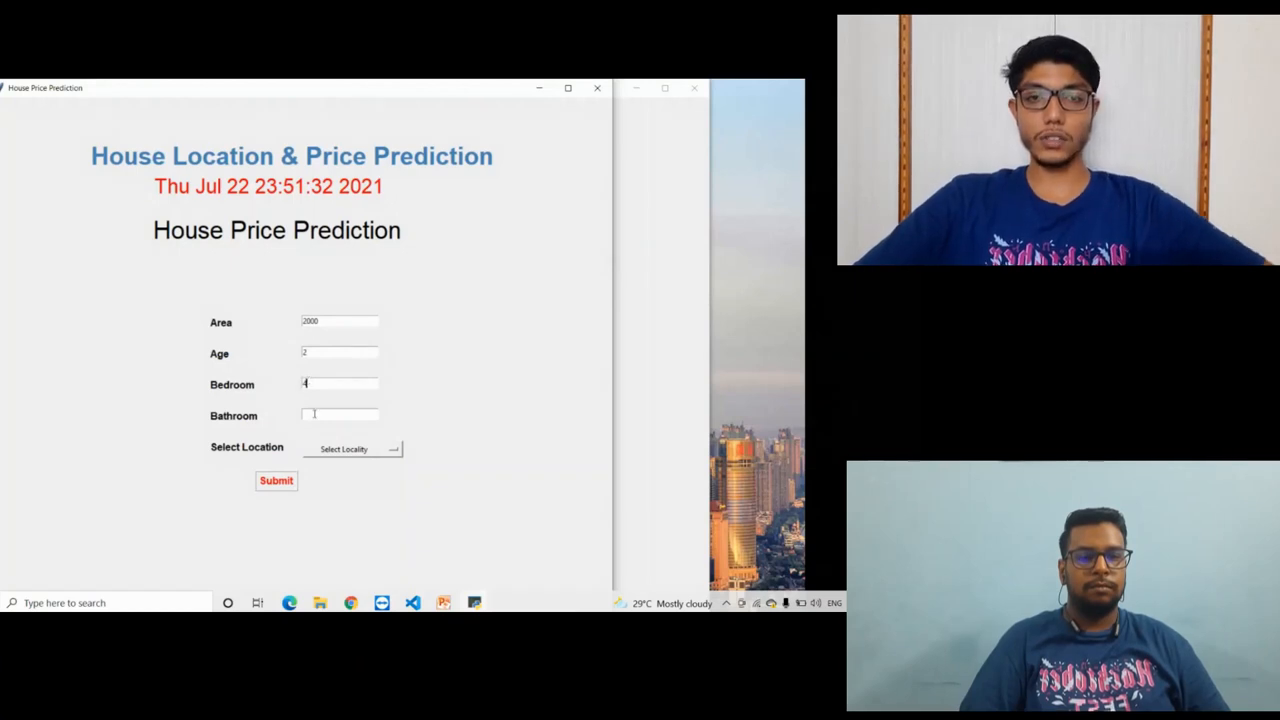
left_click(314, 417)
type("3")
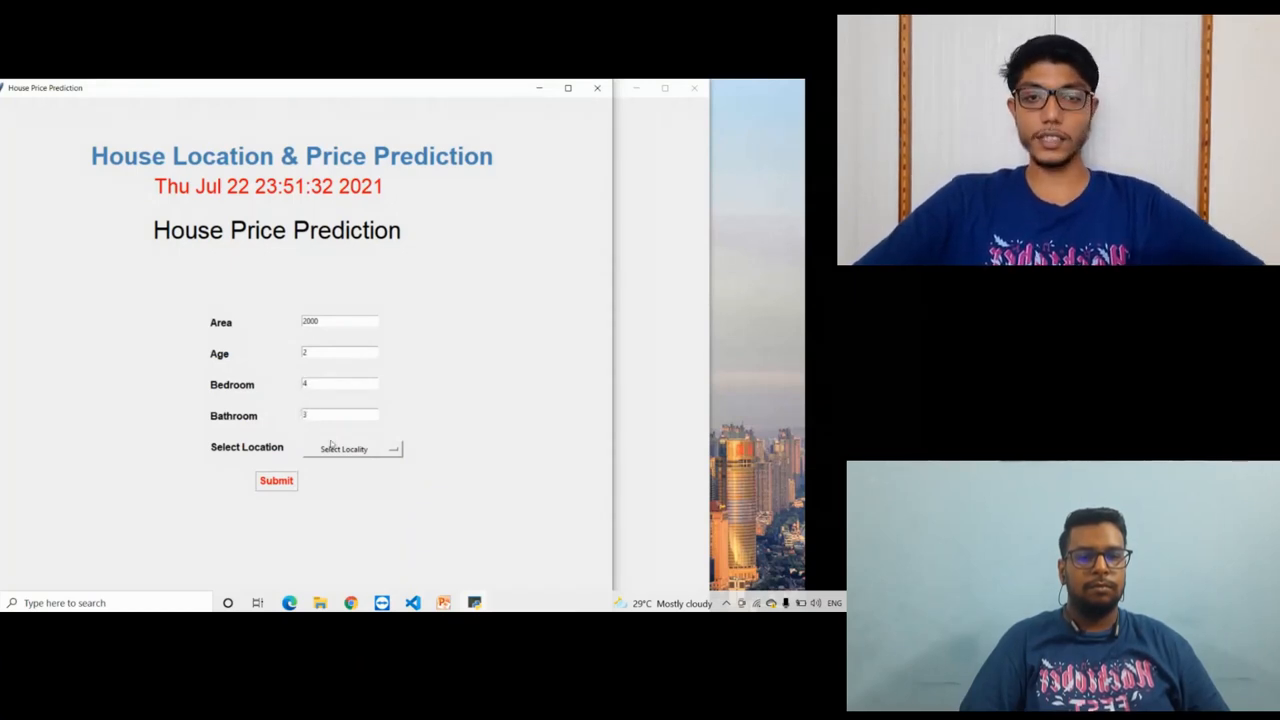
left_click(334, 449)
left_click(339, 468)
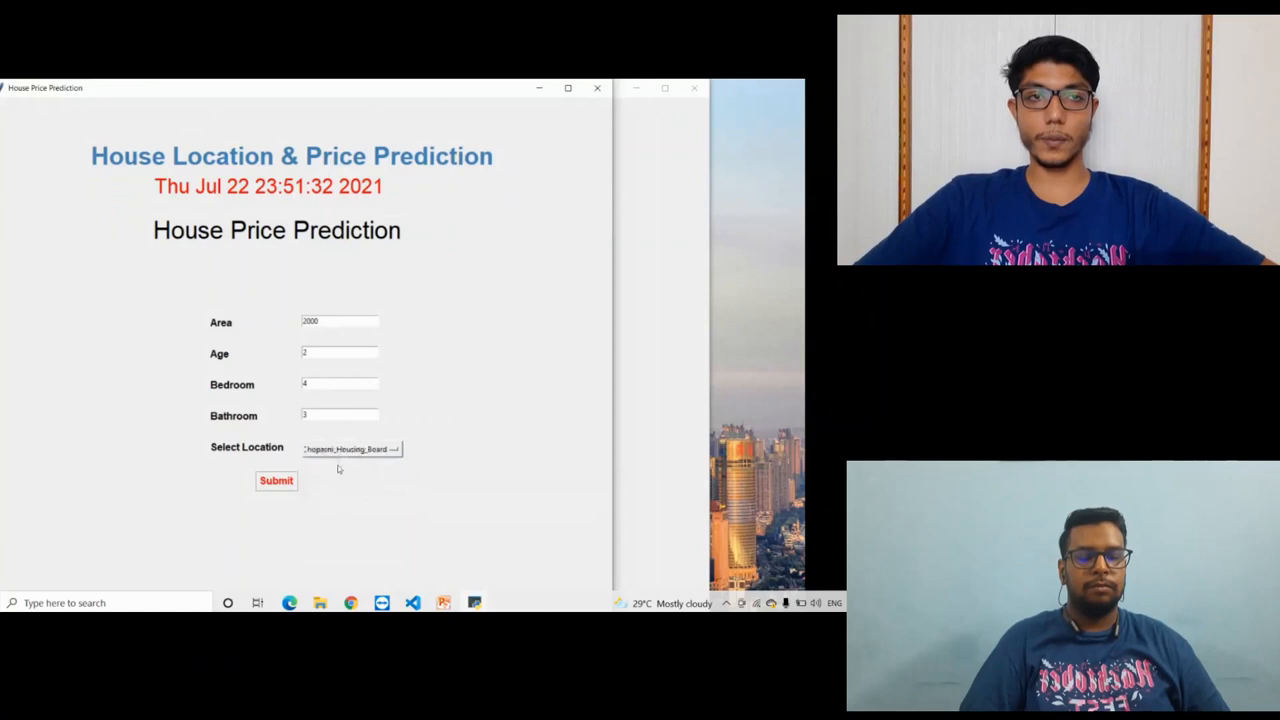
left_click(293, 483)
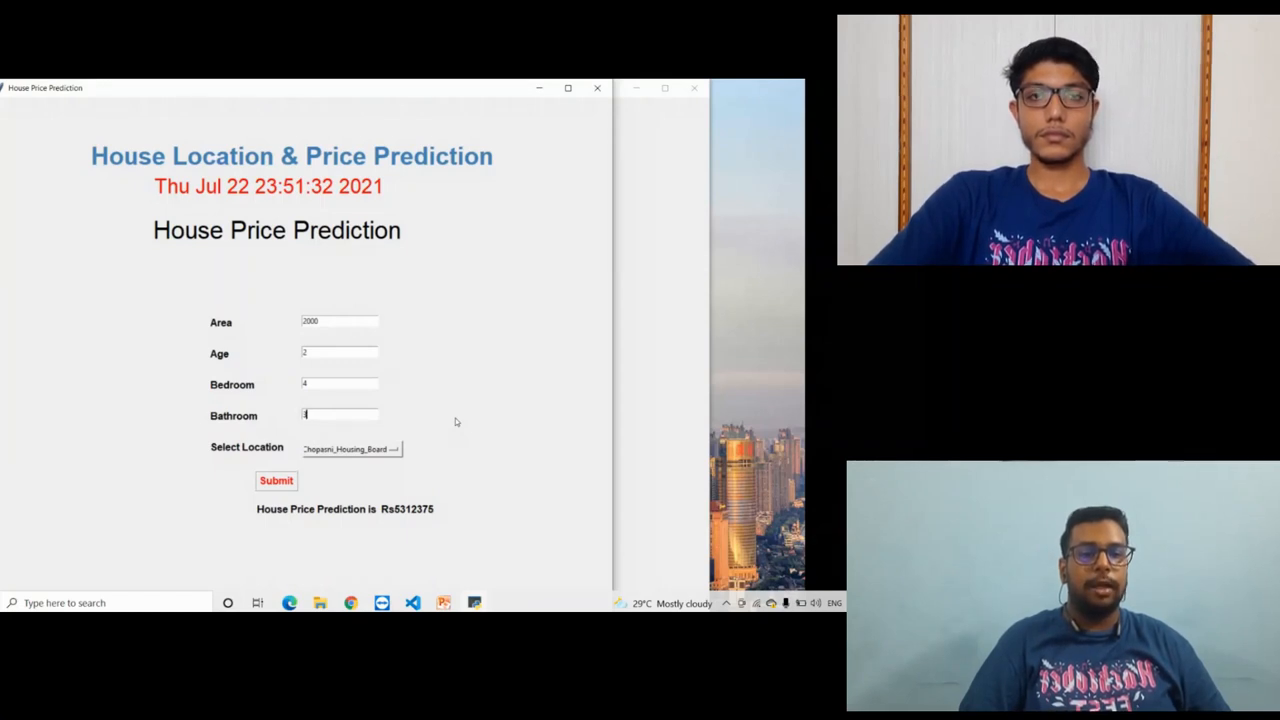
left_click_drag(149, 92, 102, 222)
- Close the price window and open the House Finder map of Jodhpur listings in the browser
left_click(546, 219)
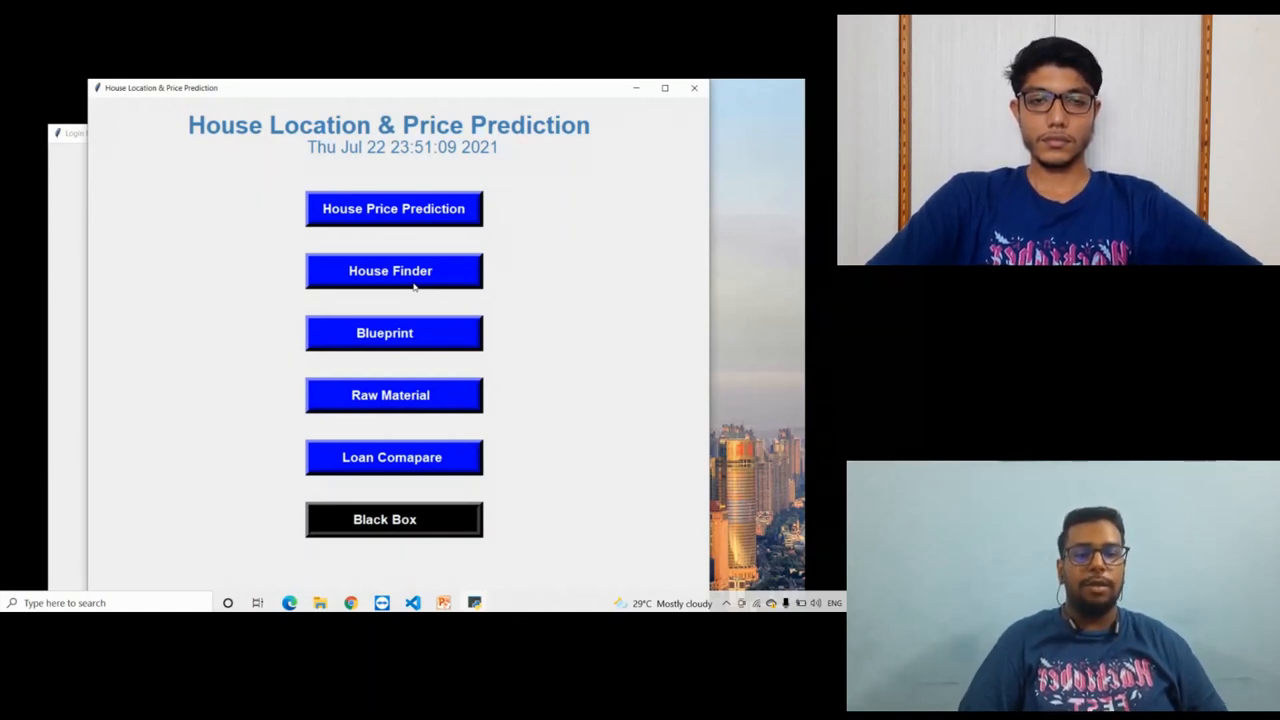
left_click(380, 280)
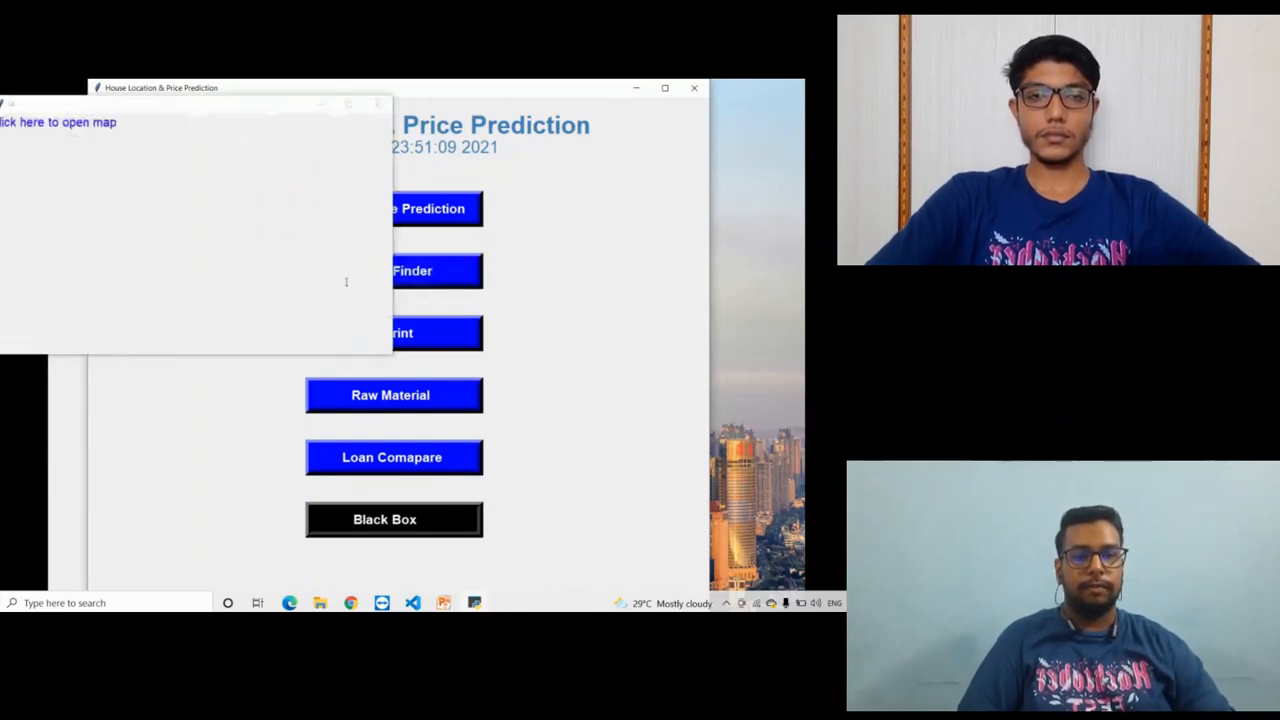
left_click(75, 130)
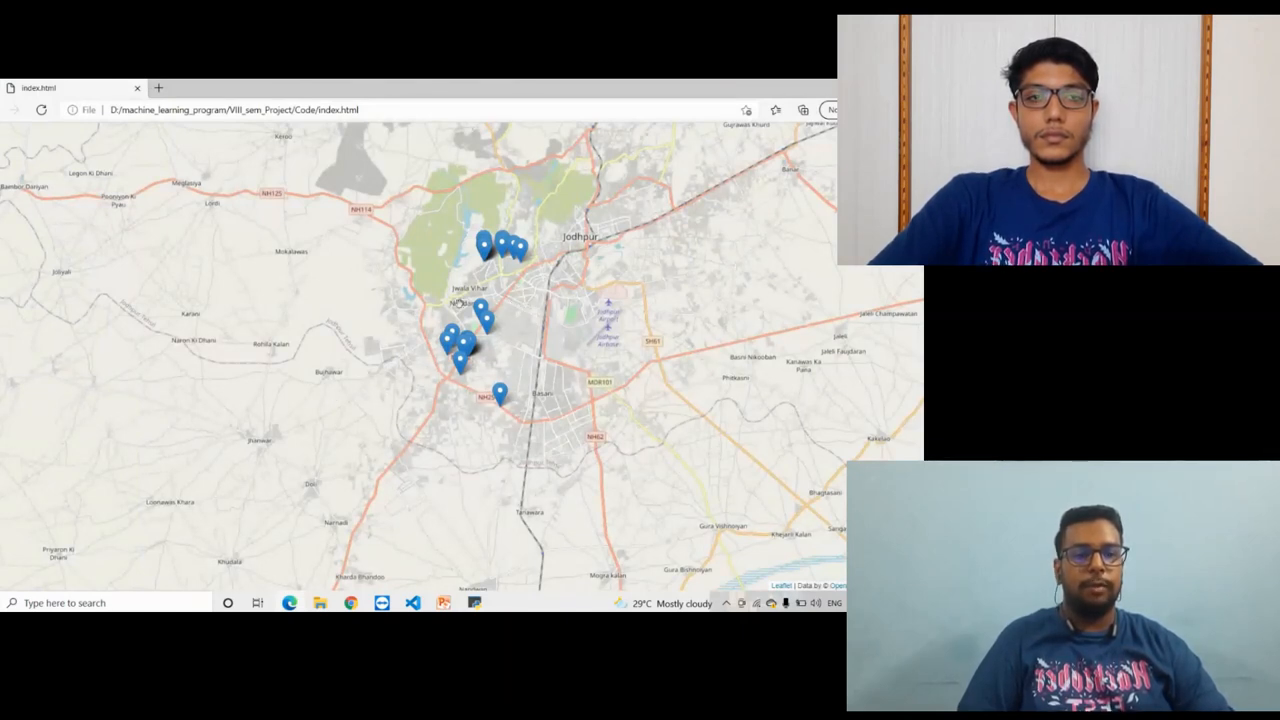
- Show one listing's details on the map, then close the Edge window
left_click(480, 307)
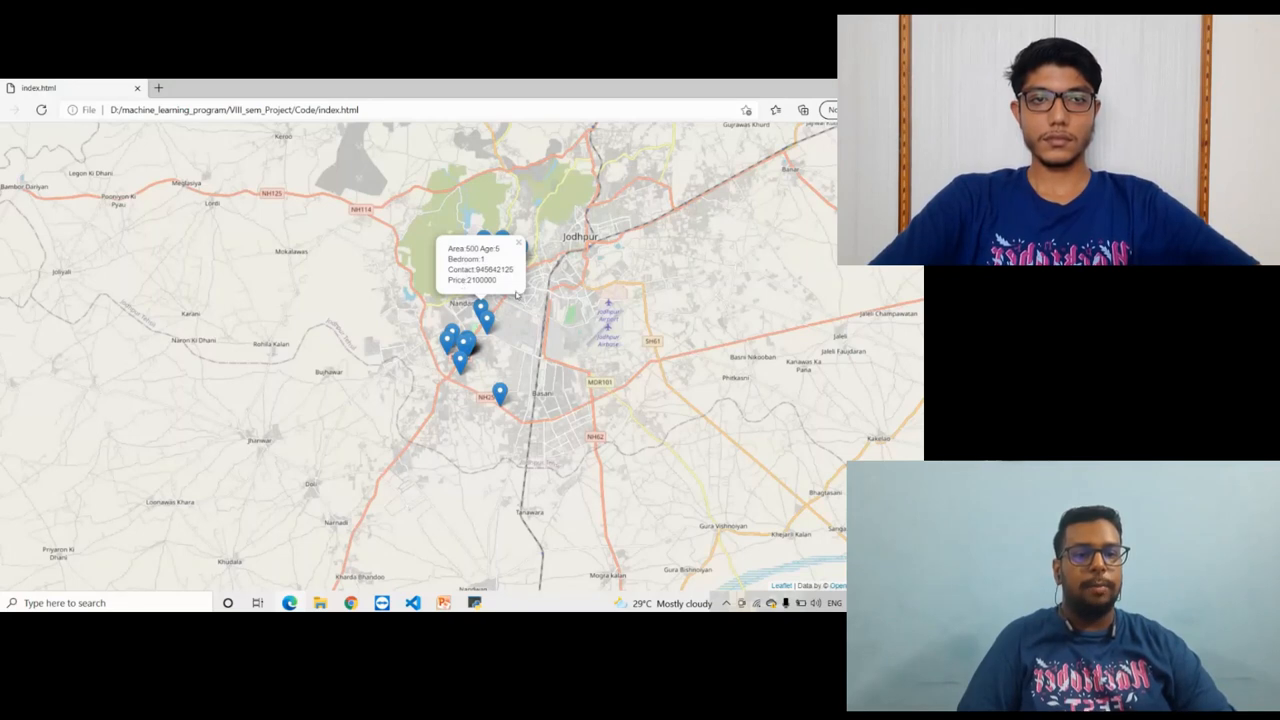
key("alt+F4")
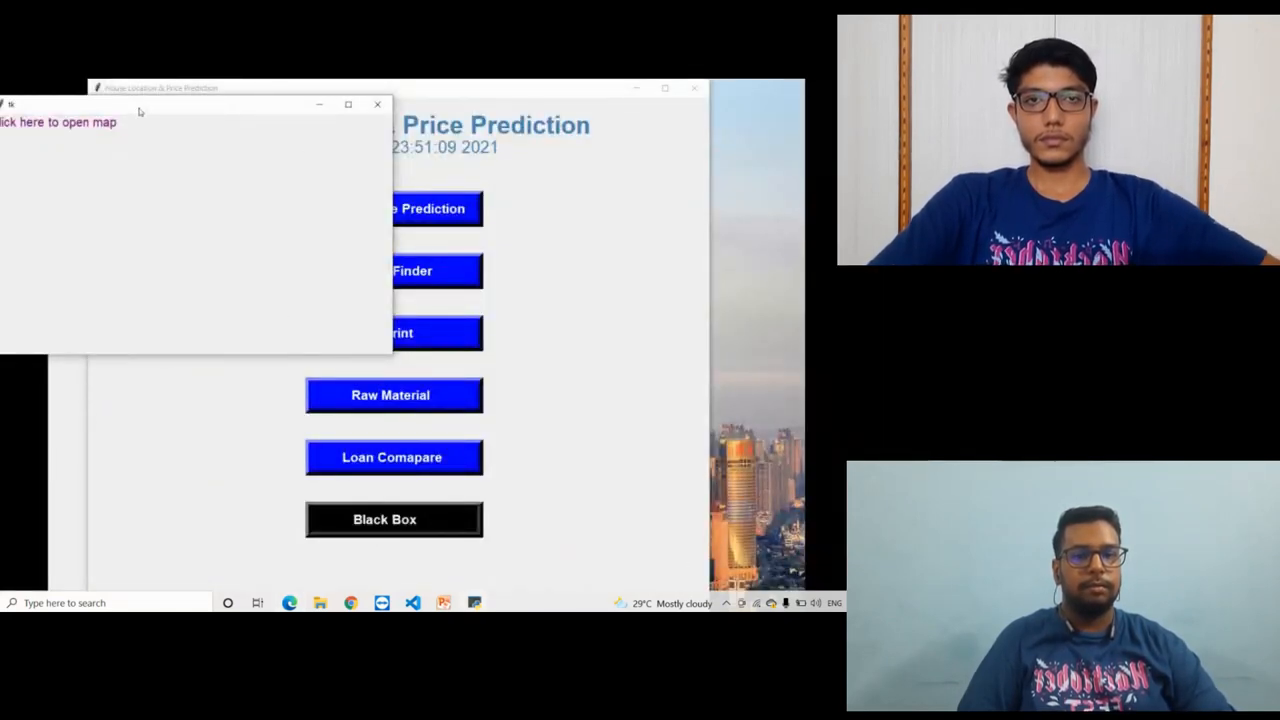
- Close the small map link window and start the Blueprint form
left_click_drag(137, 109, 203, 296)
left_click(443, 291)
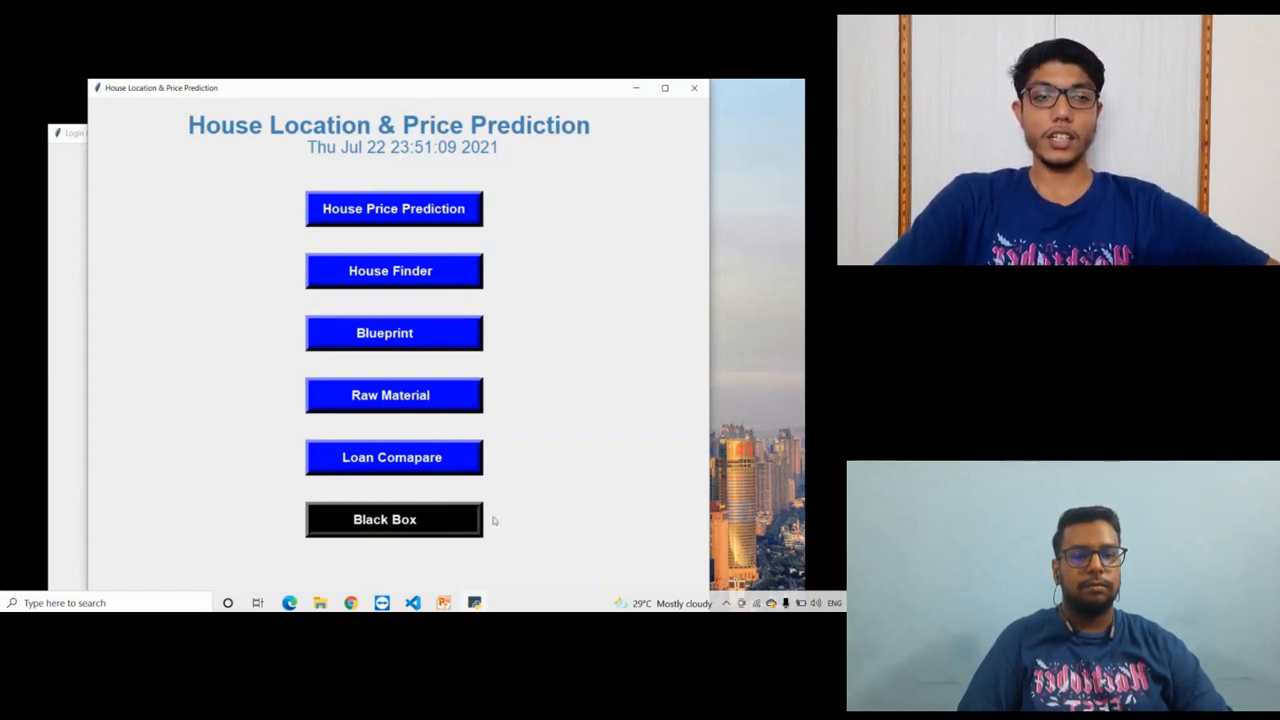
left_click(453, 343)
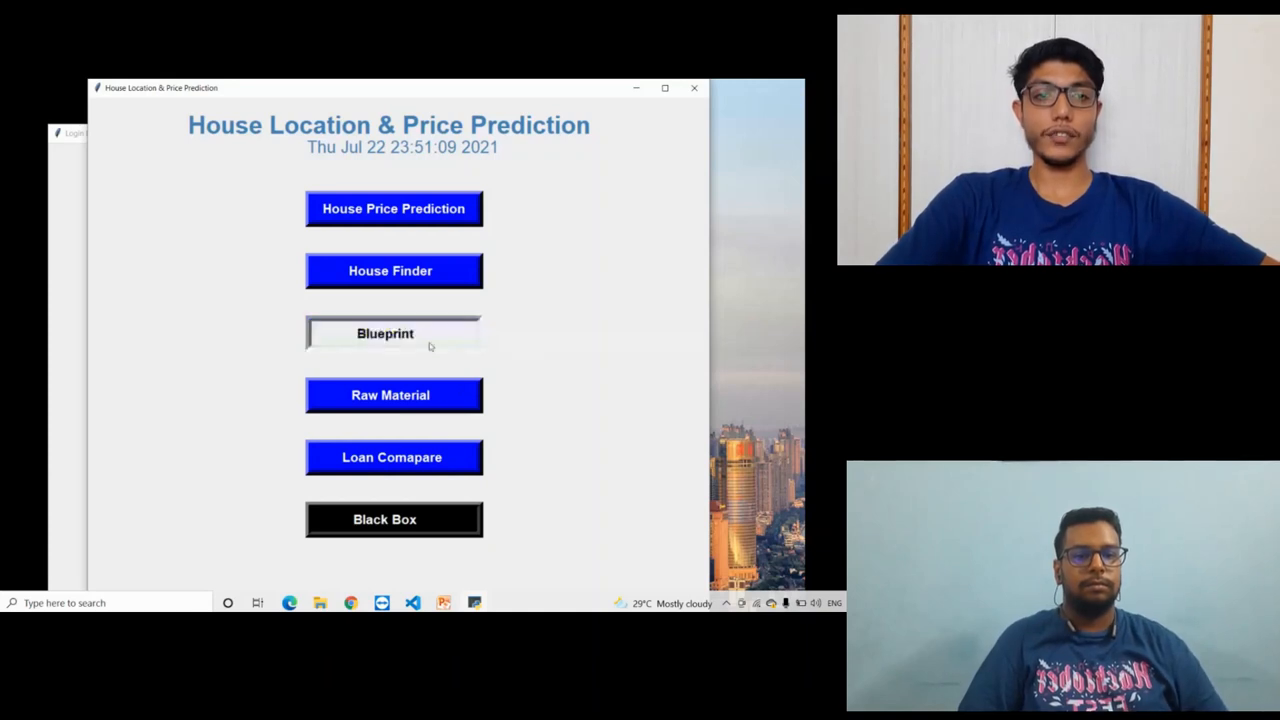
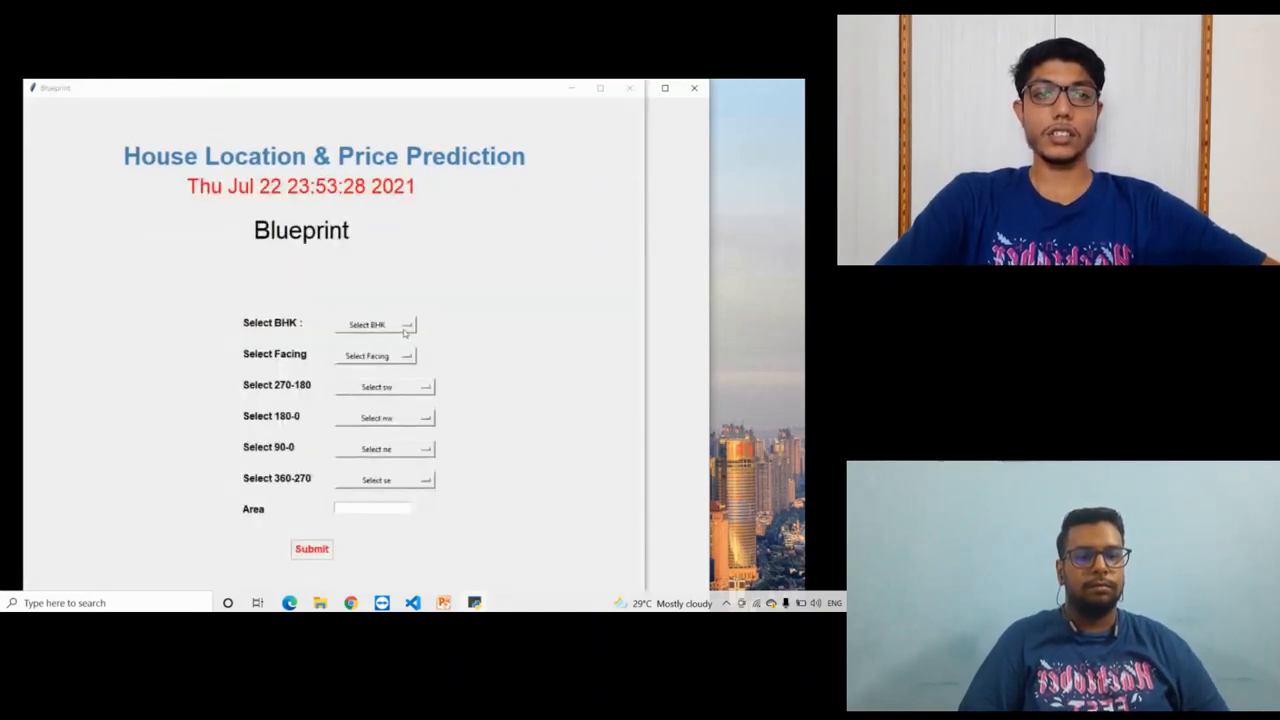
- Choose a 2 BHK house facing North
left_click(405, 358)
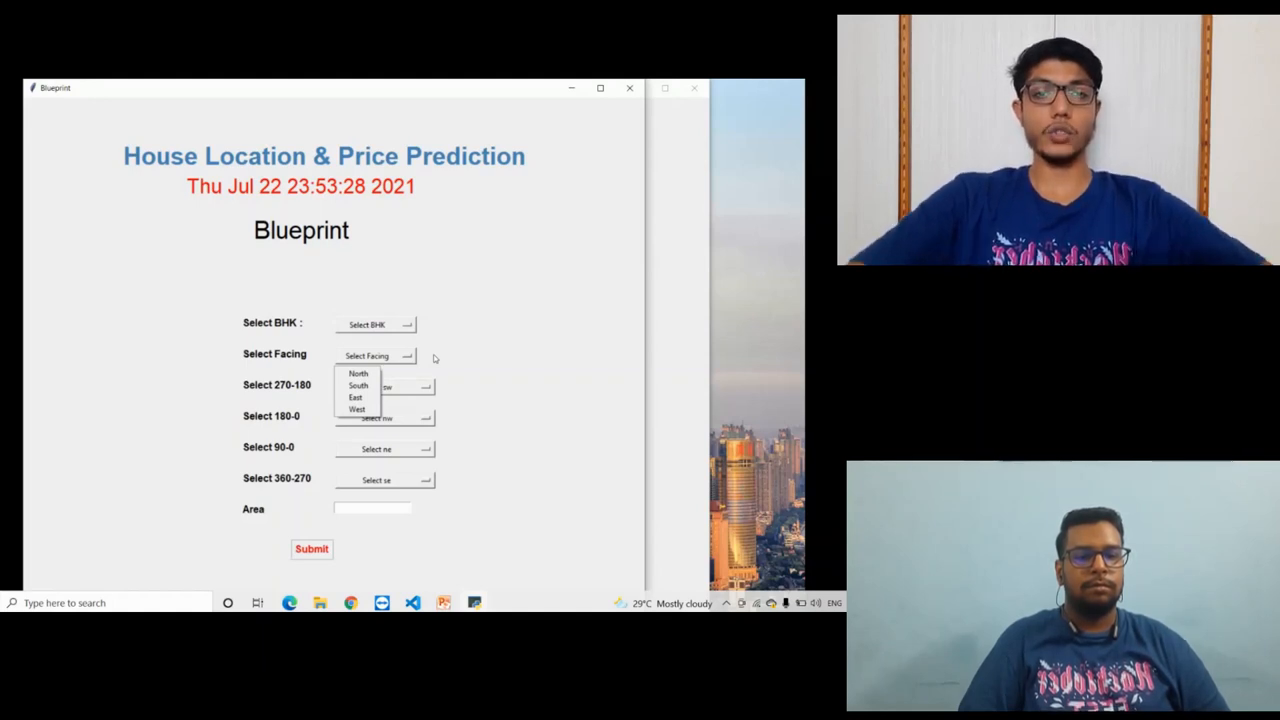
left_click(380, 325)
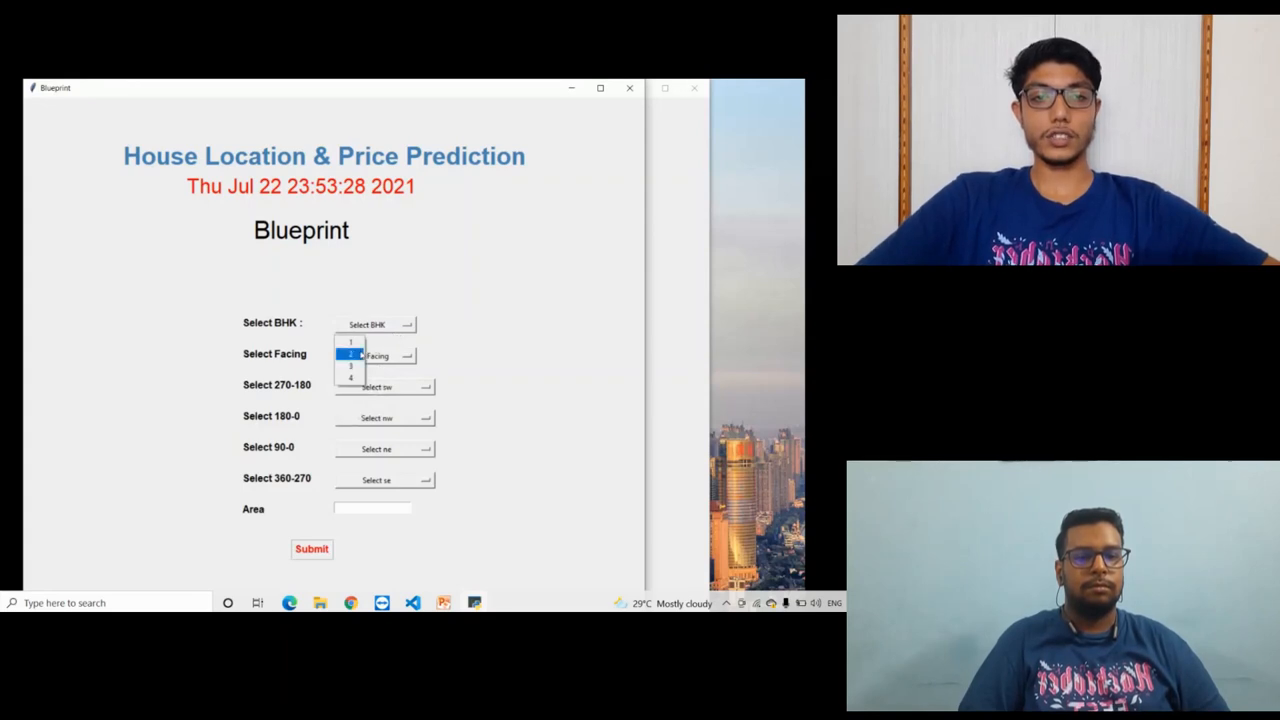
left_click(352, 354)
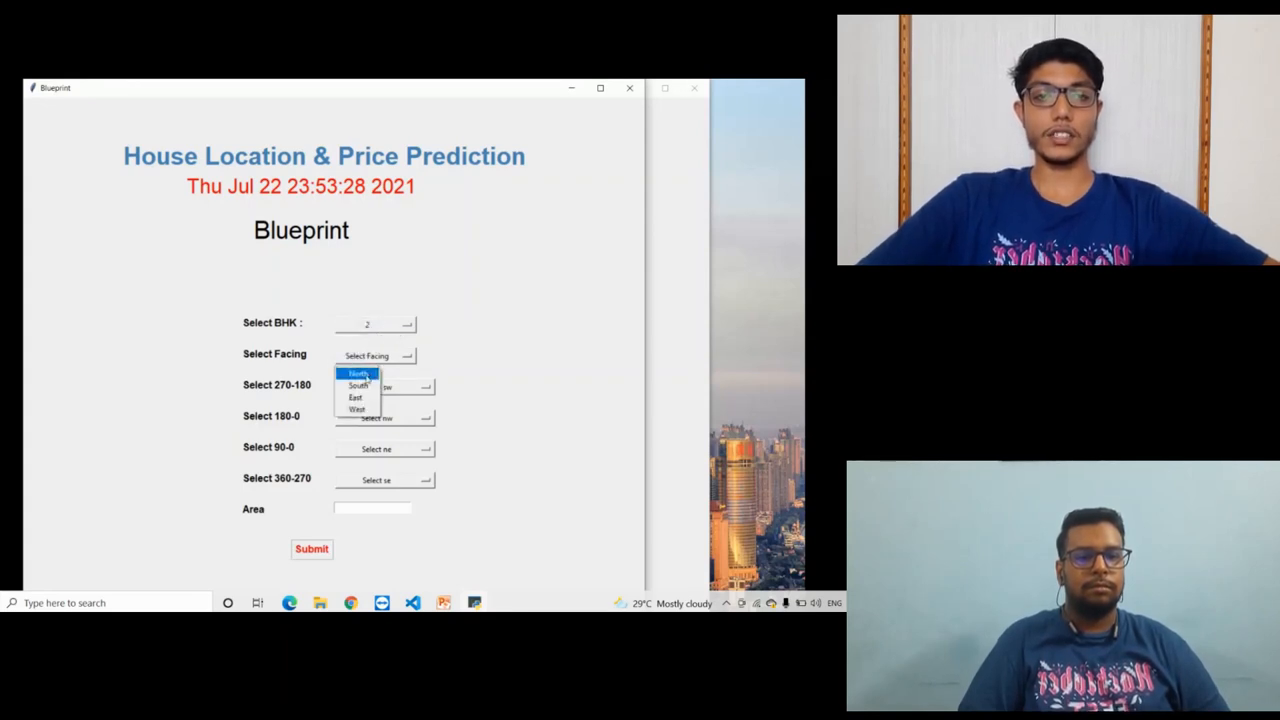
left_click(360, 374)
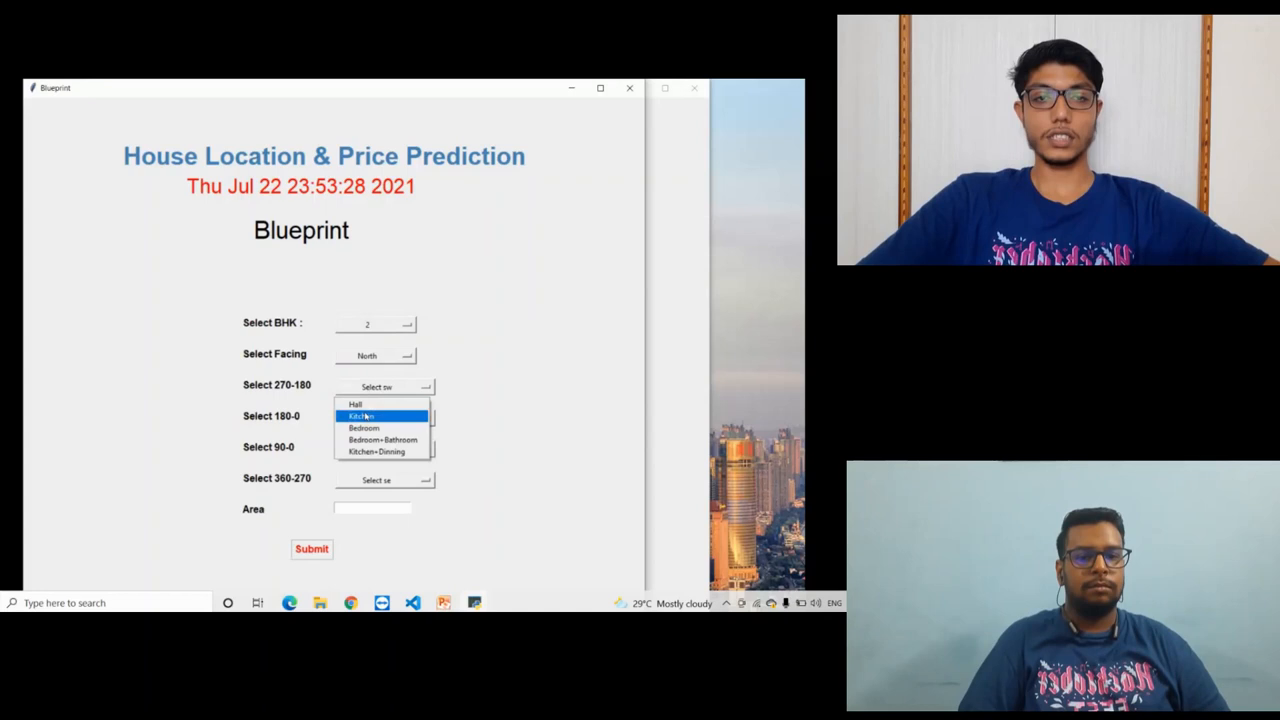
- Assign Kitchen to 270-180, Bedroom to 180-0 and 90-0, Hall to 360-270, and submit for the floor plan
left_click(366, 416)
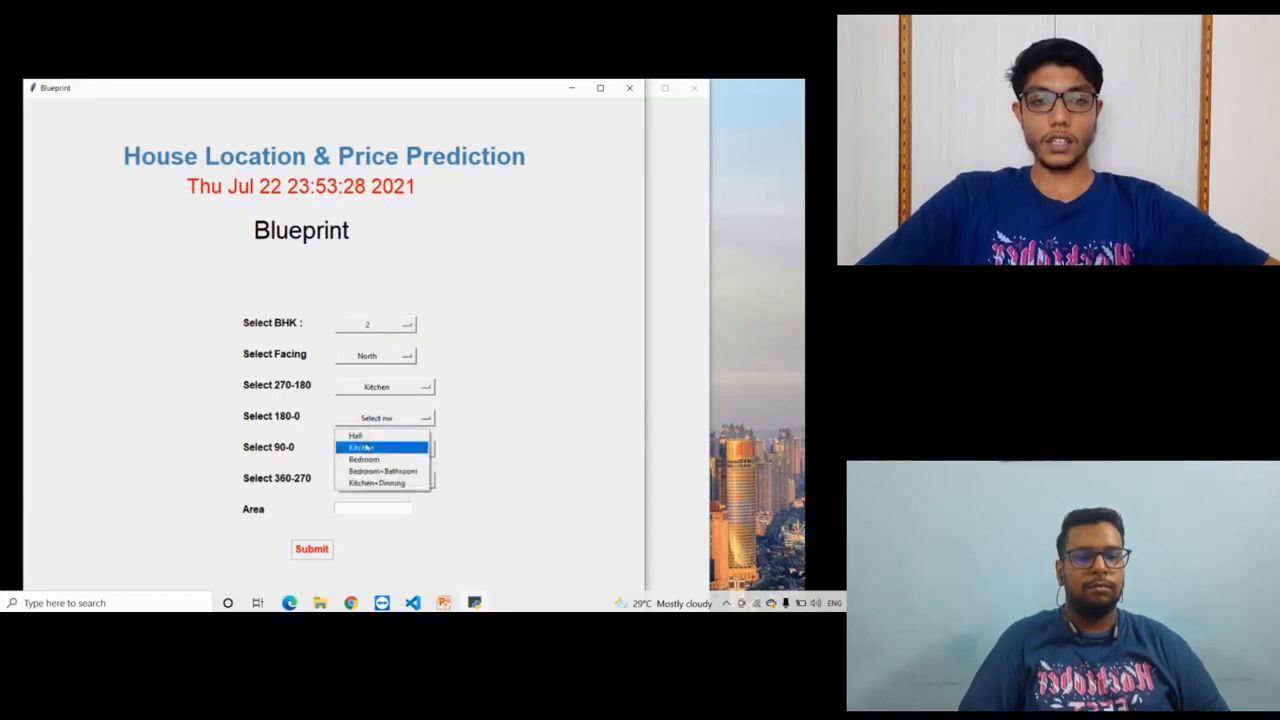
left_click(372, 462)
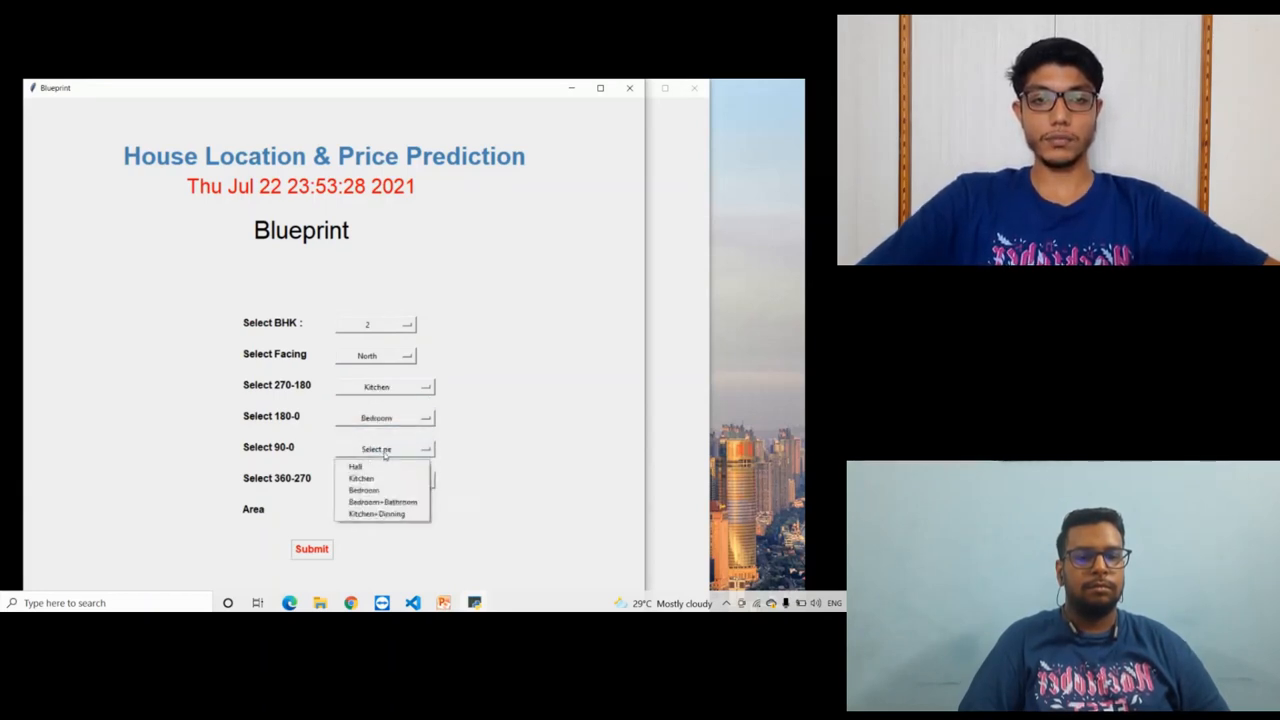
left_click(375, 491)
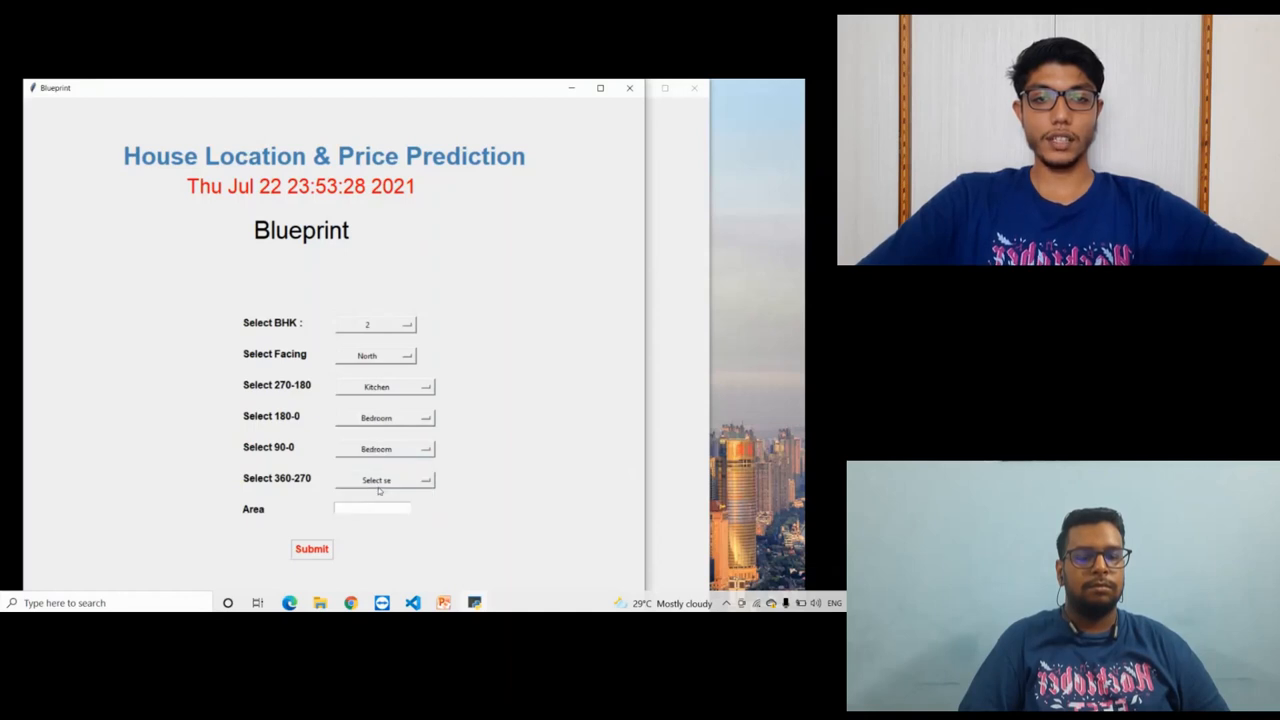
left_click(377, 485)
left_click(374, 498)
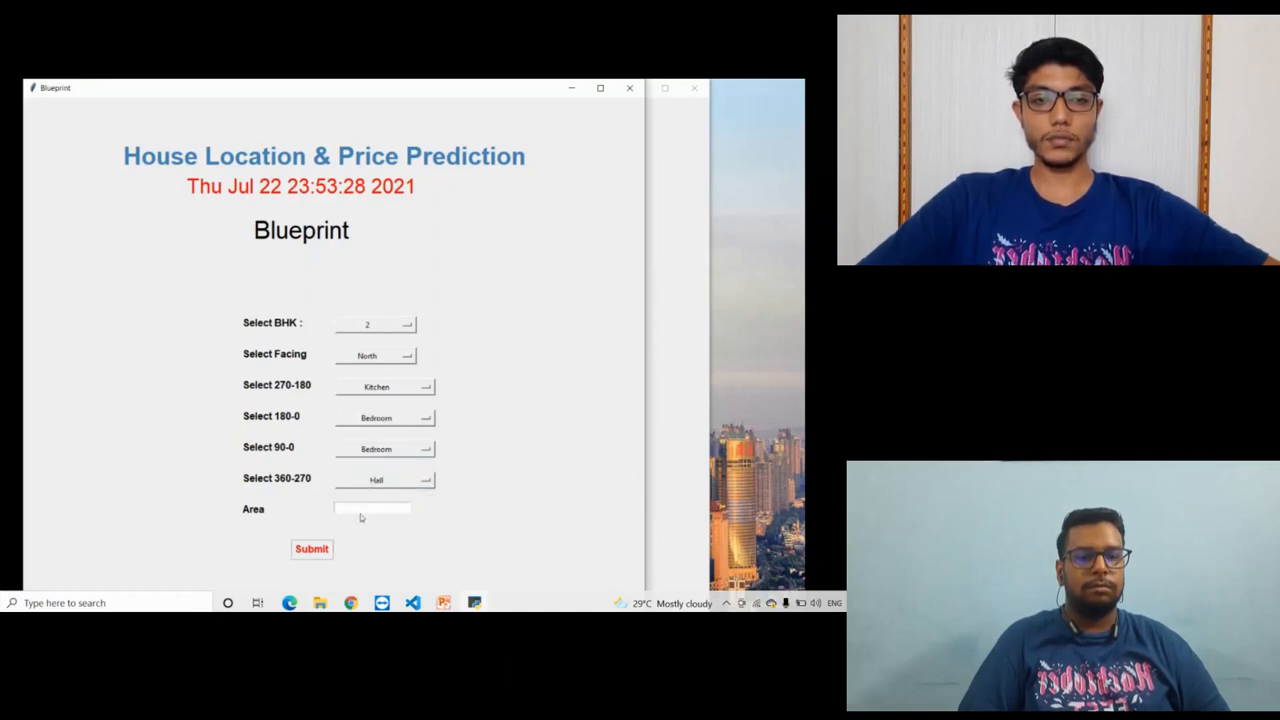
type("800")
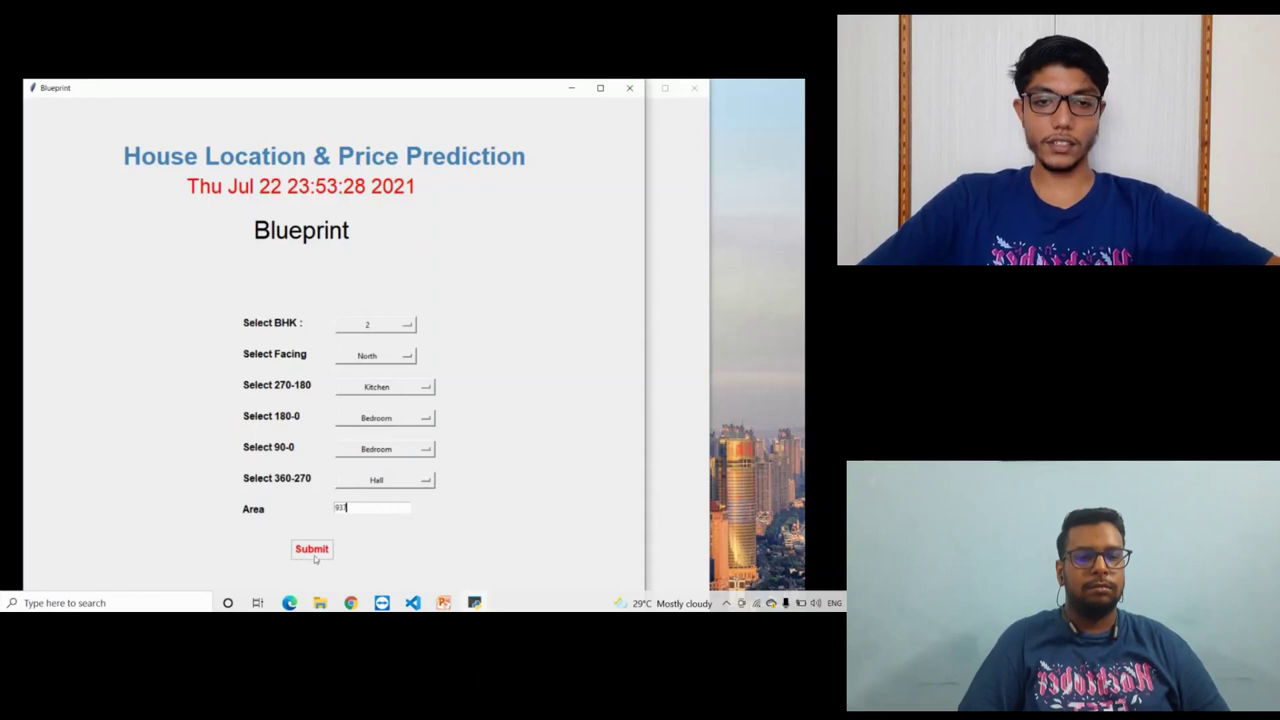
left_click(313, 556)
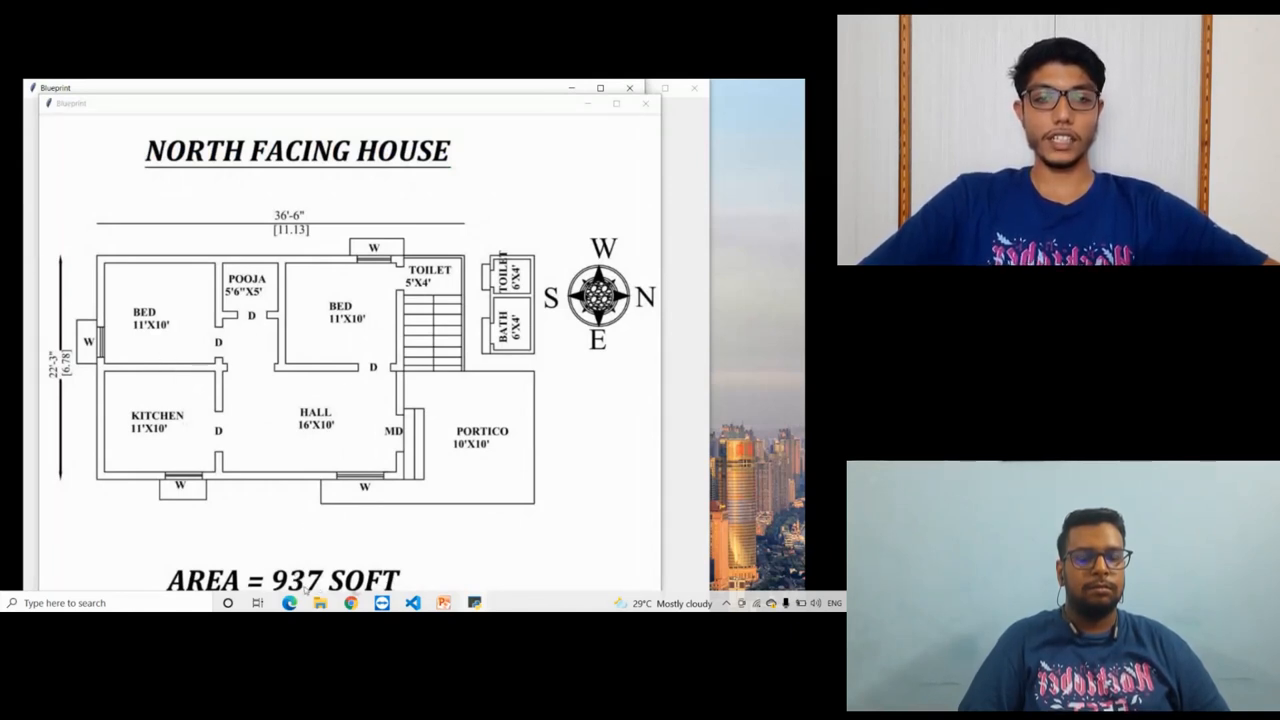
- Move aside and close the floor plan window, then the blueprint form, back to the main menu
left_click(204, 111)
left_click_drag(204, 111, 210, 190)
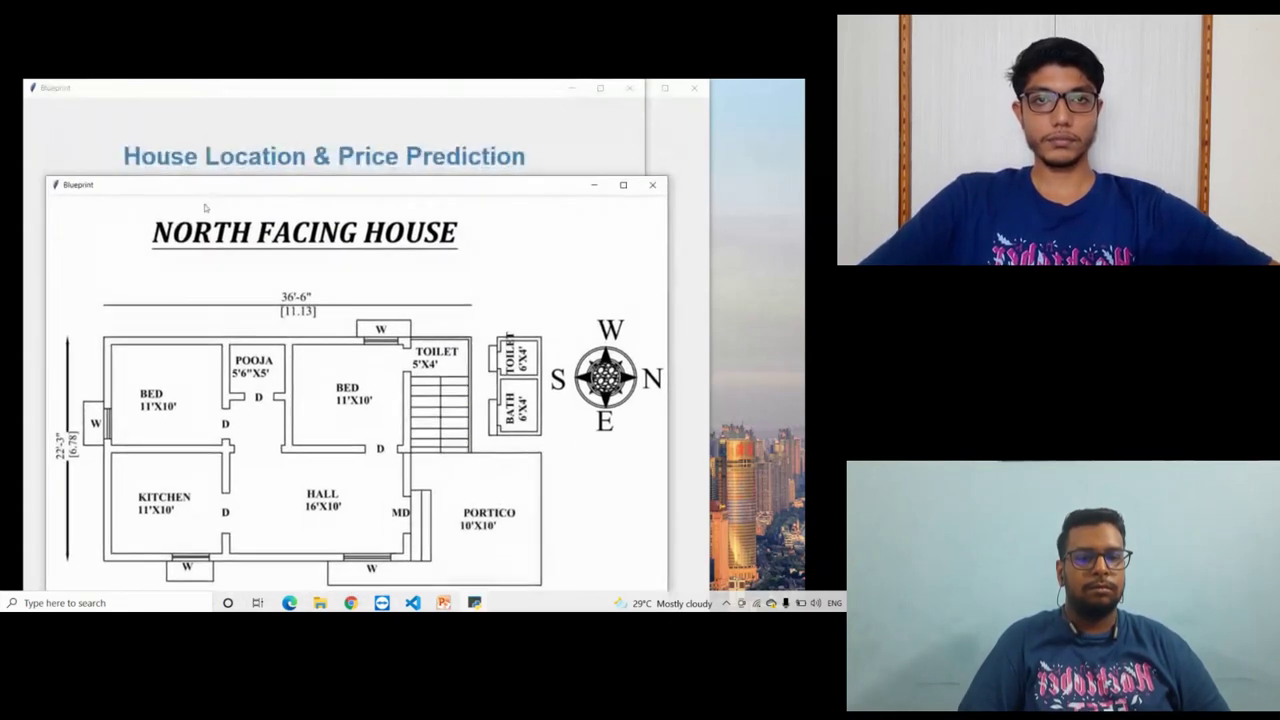
left_click(651, 183)
left_click_drag(211, 87, 197, 166)
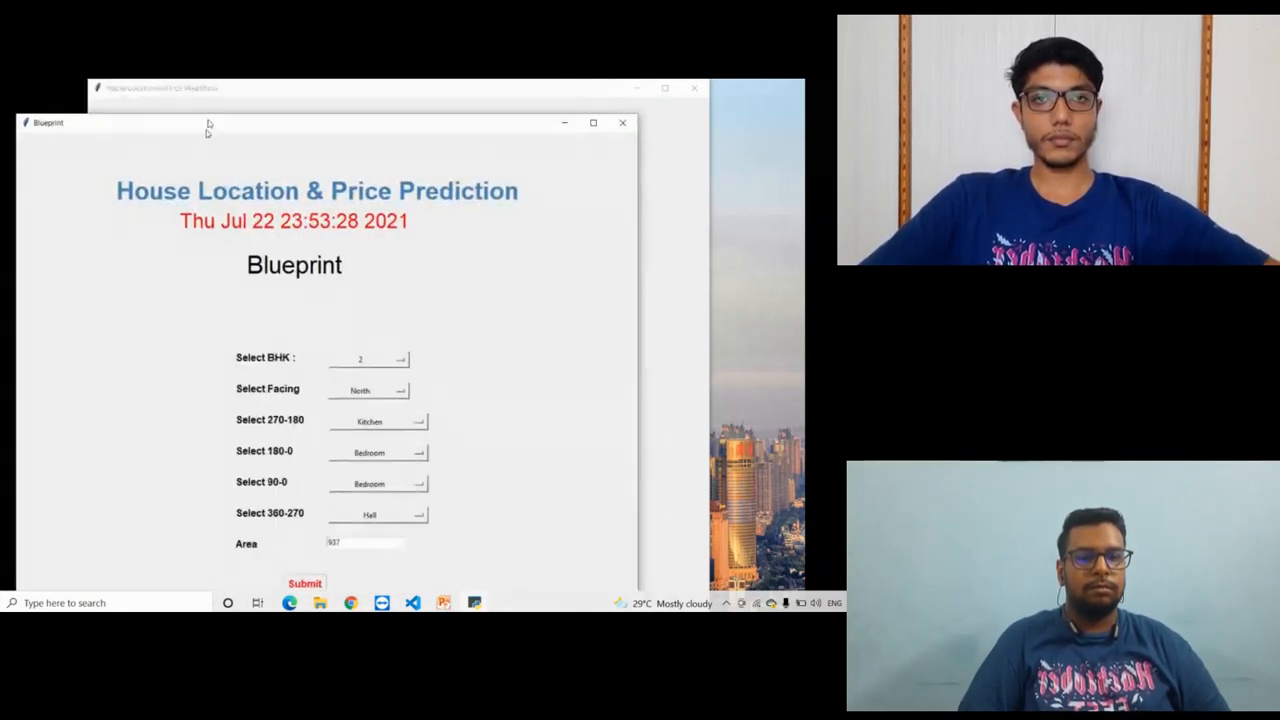
left_click(614, 166)
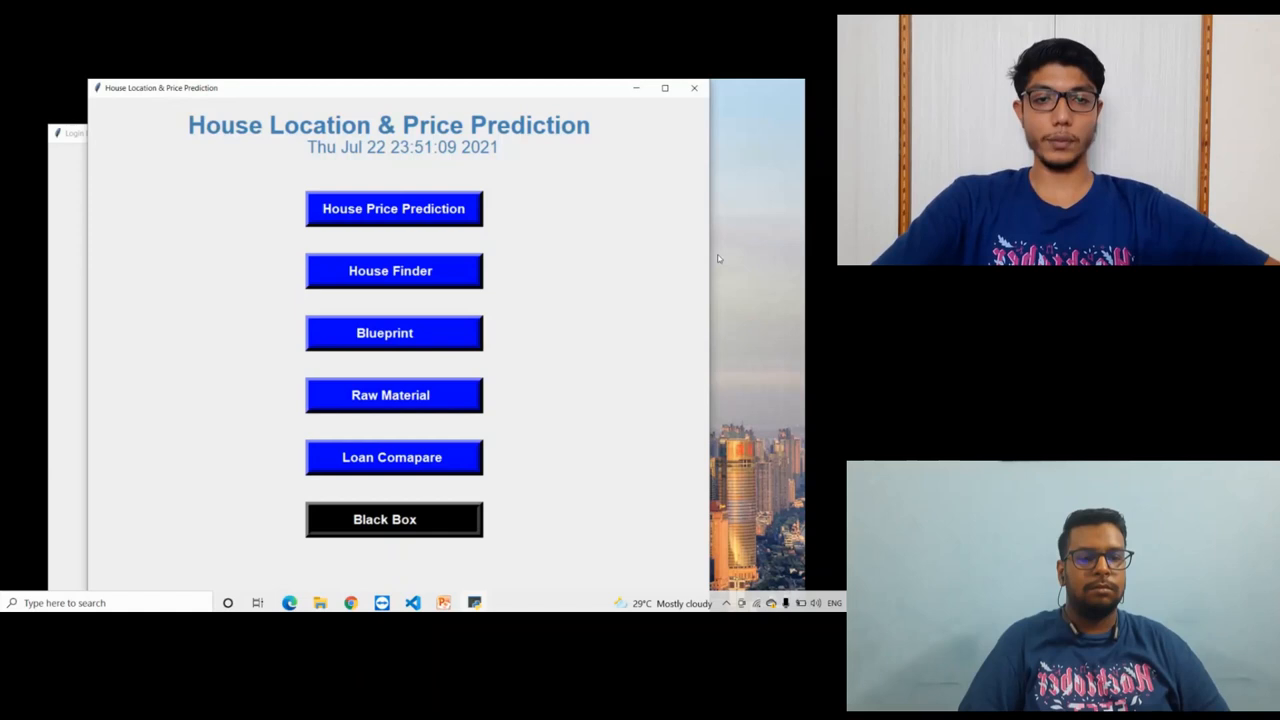
- Estimate raw materials and total price for an area of 2000, then close the estimator
left_click(429, 393)
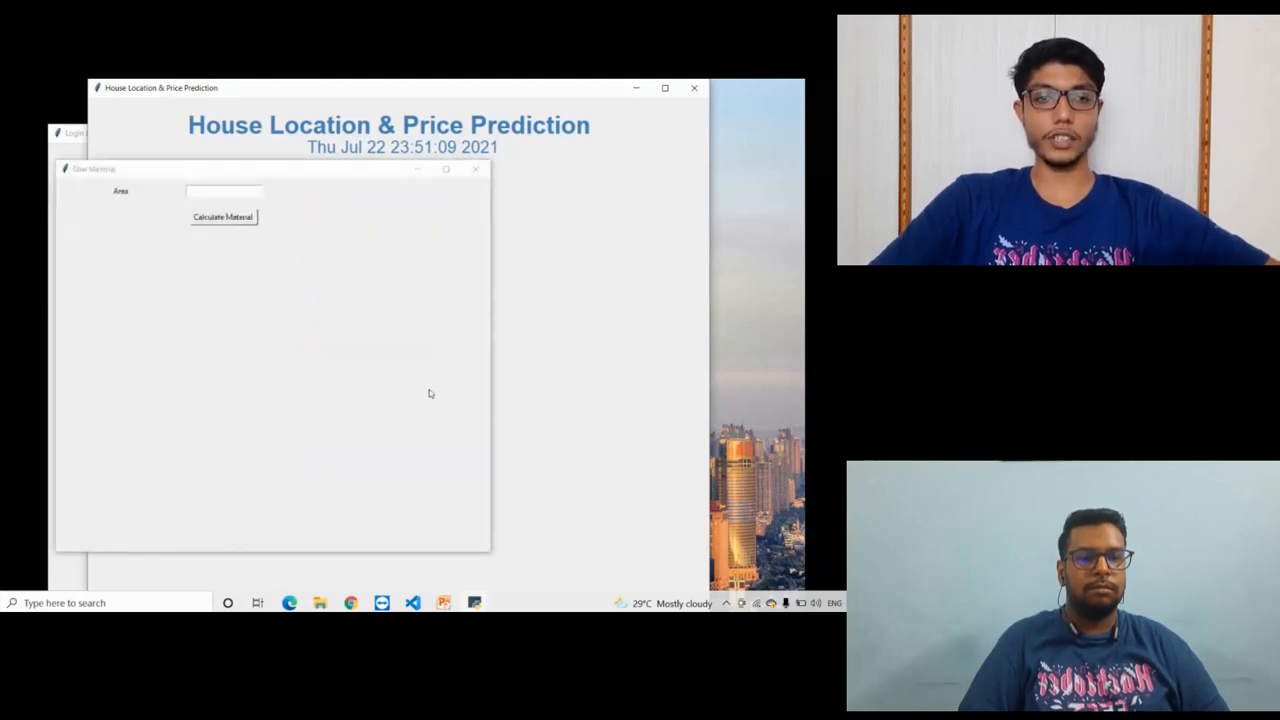
left_click(215, 191)
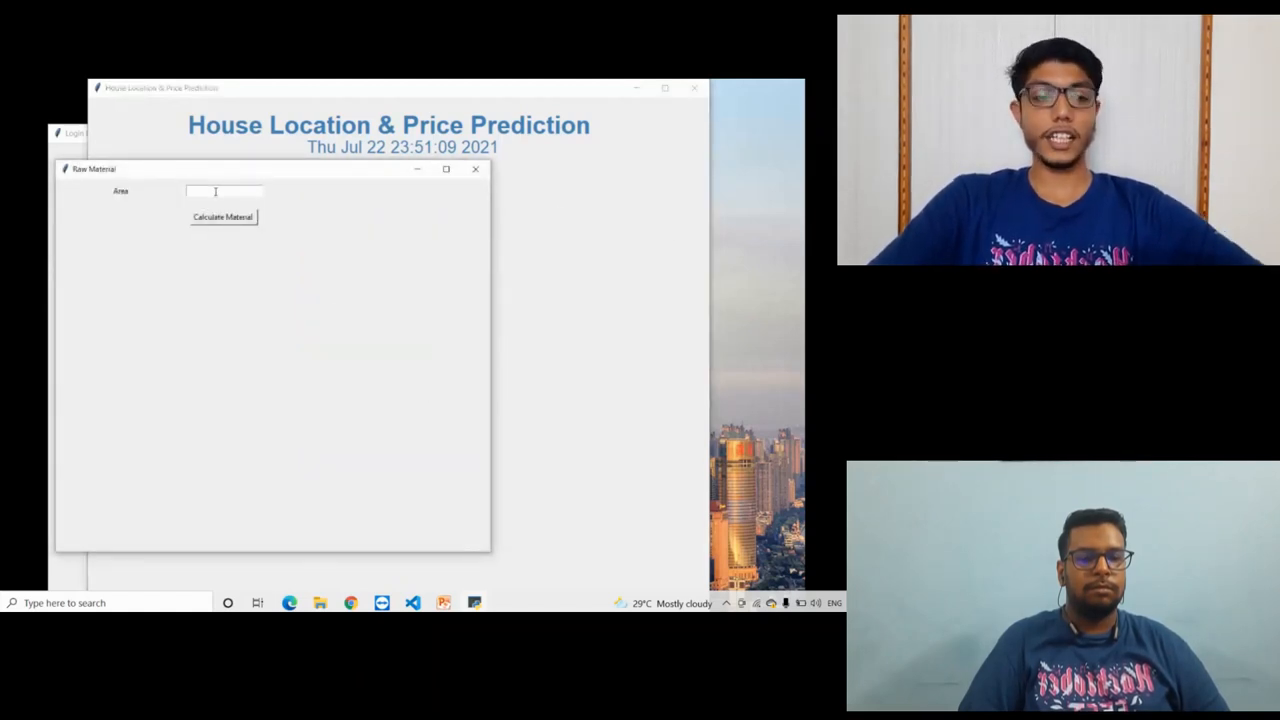
type("2000")
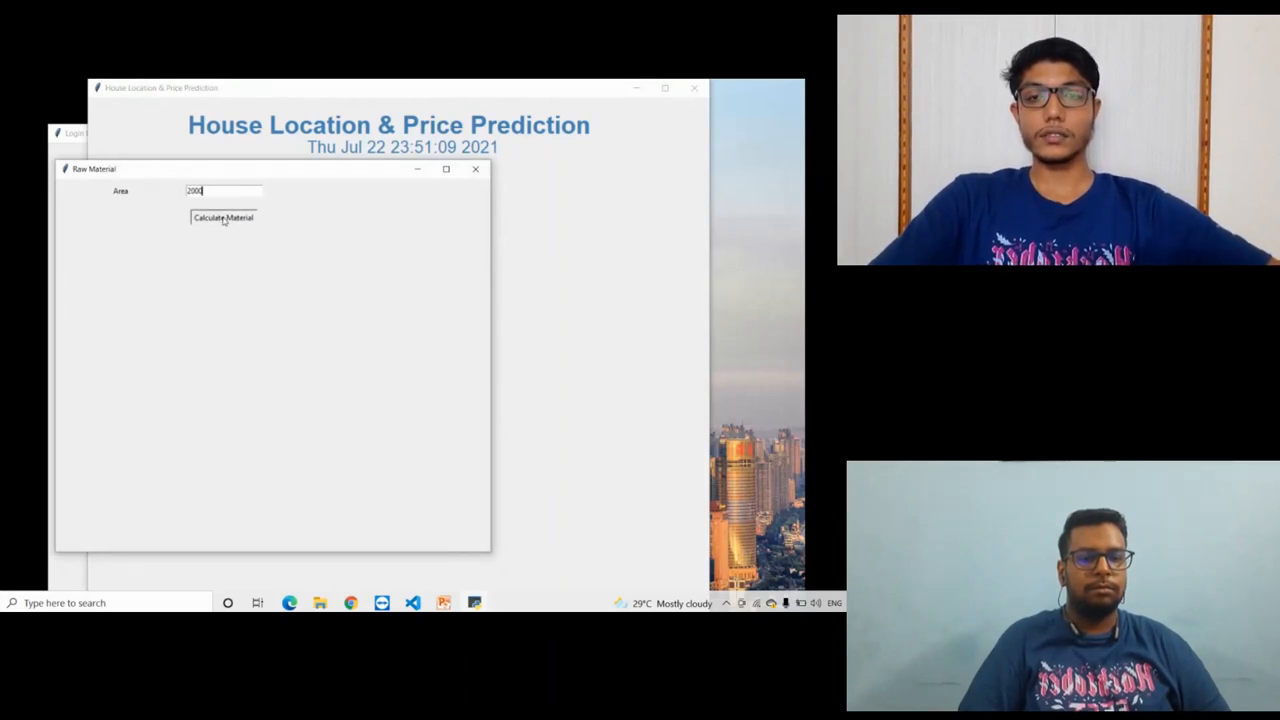
left_click(223, 218)
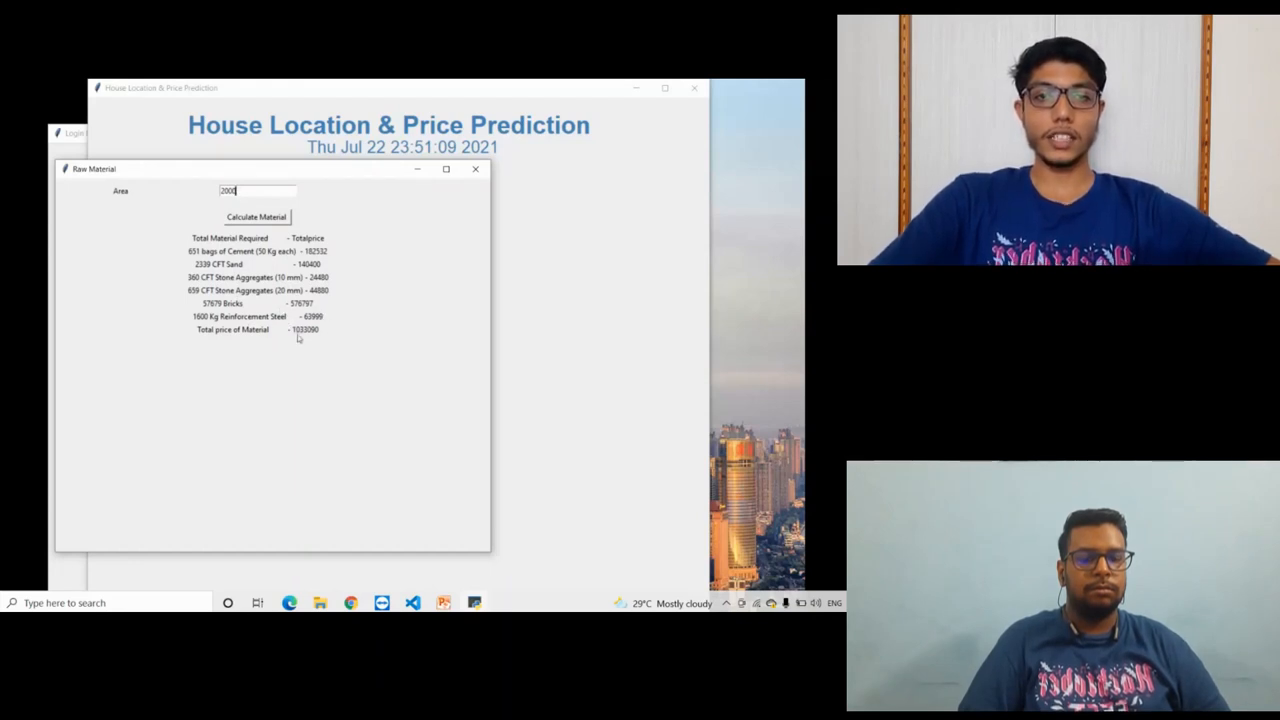
left_click(475, 169)
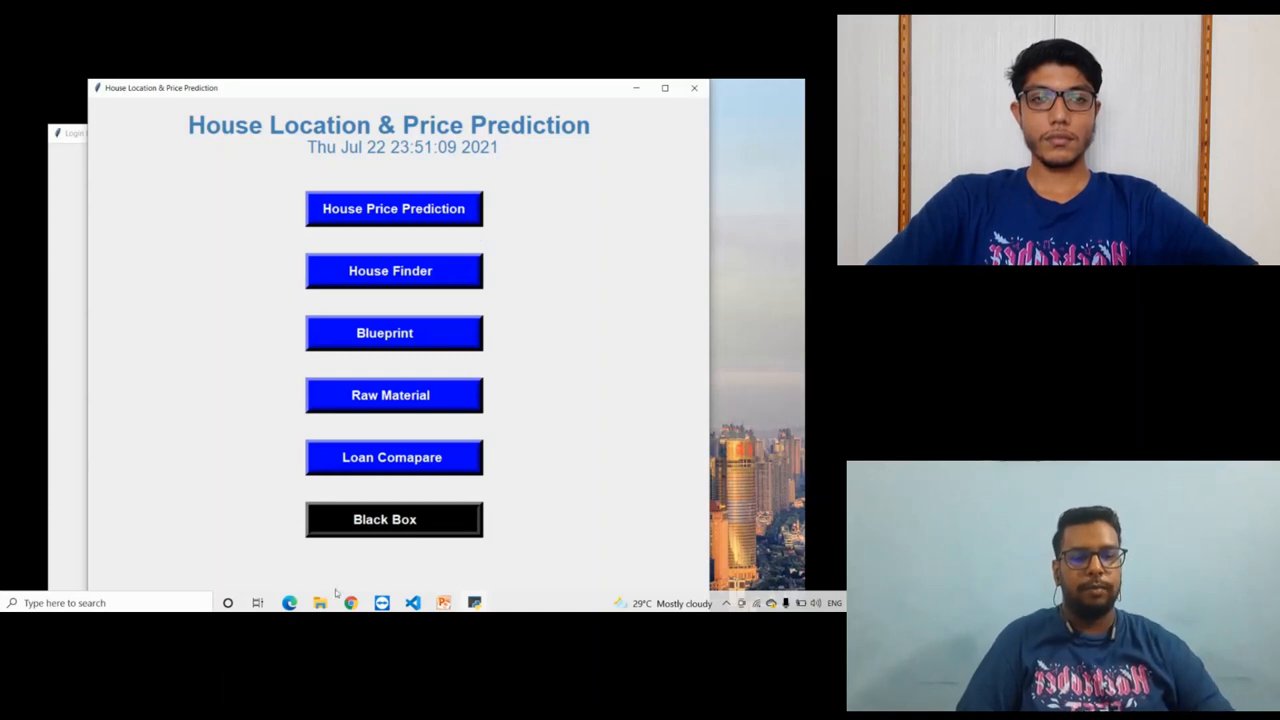
- Compute the monthly EMI for a 200000 loan from SBI (6.70), giving 8927
left_click(373, 452)
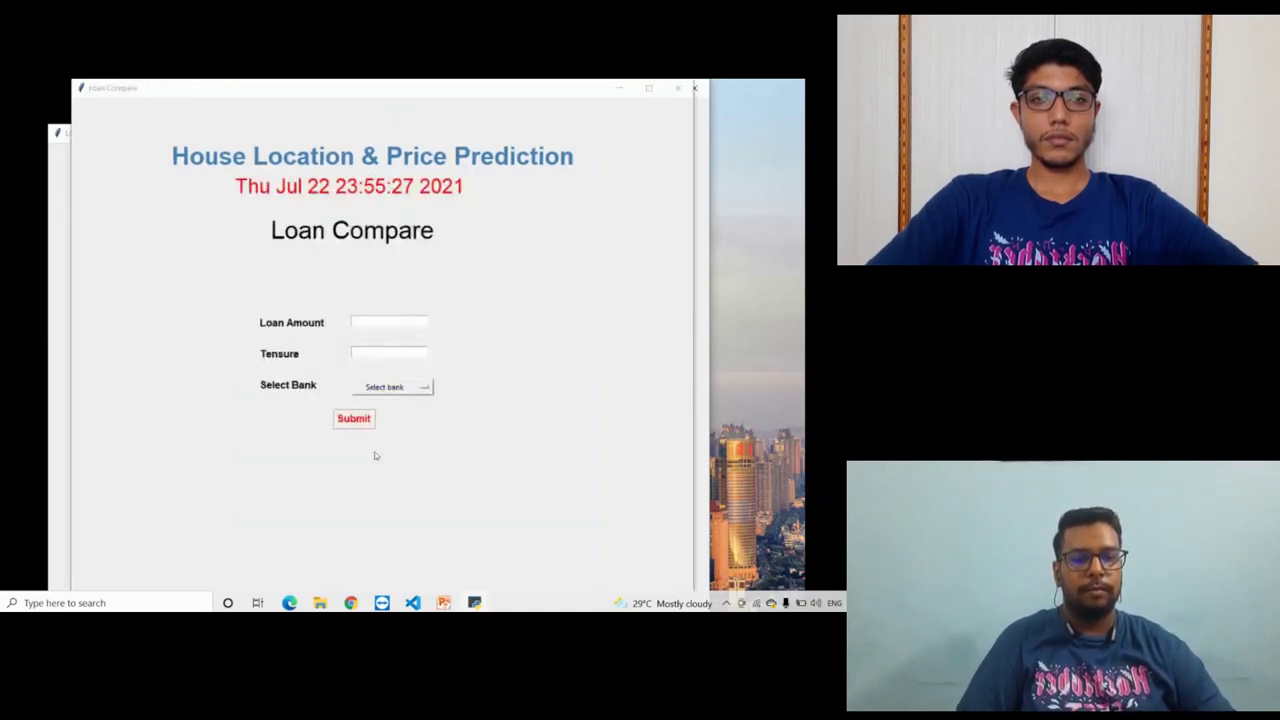
left_click(392, 318)
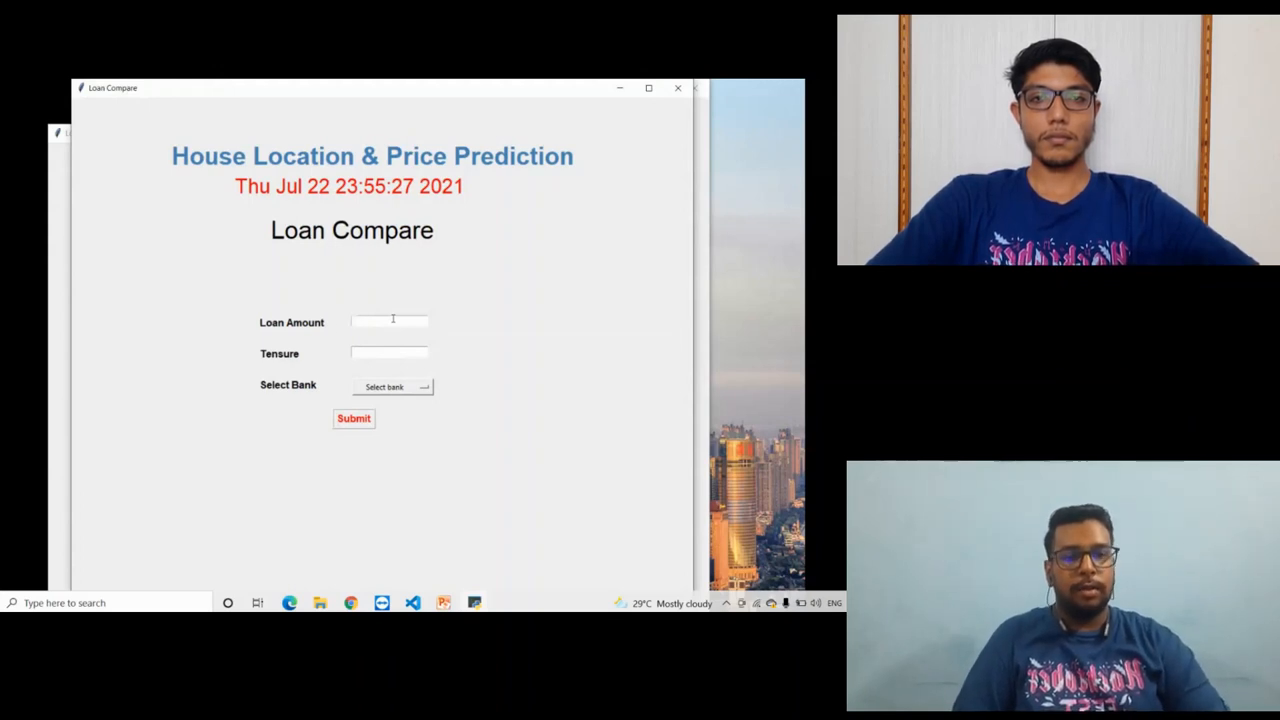
type("200")
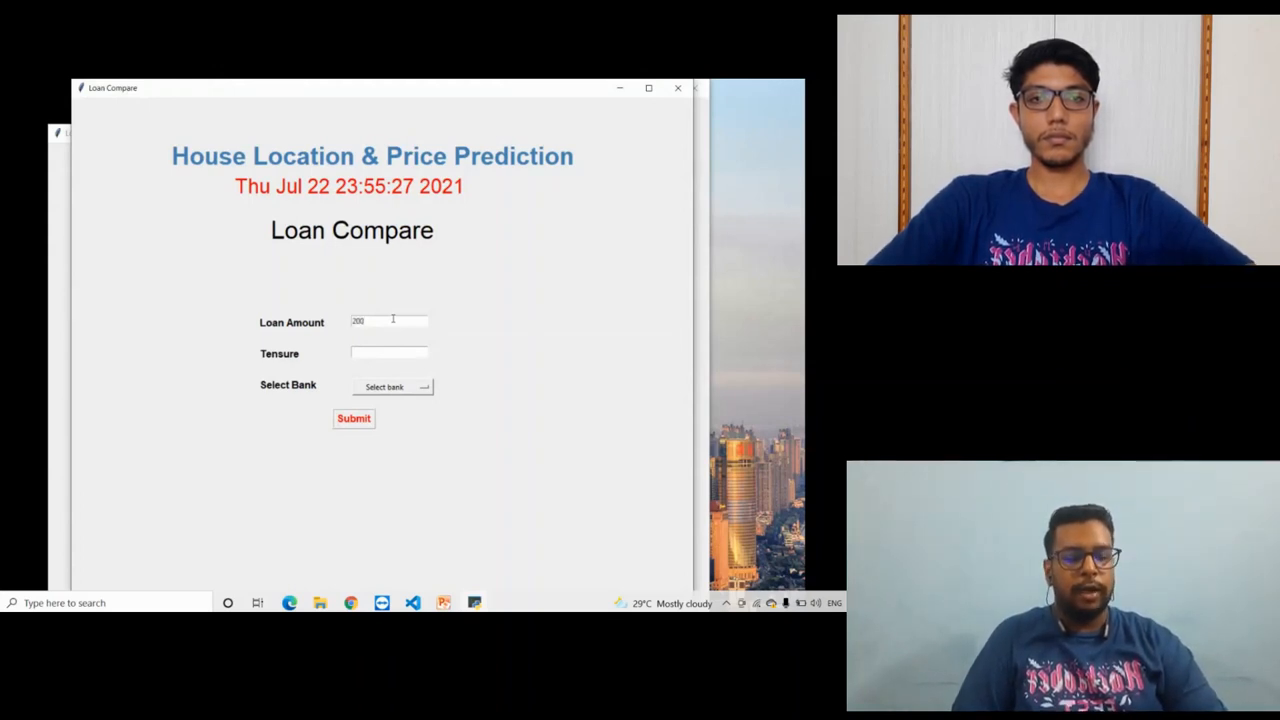
type("000")
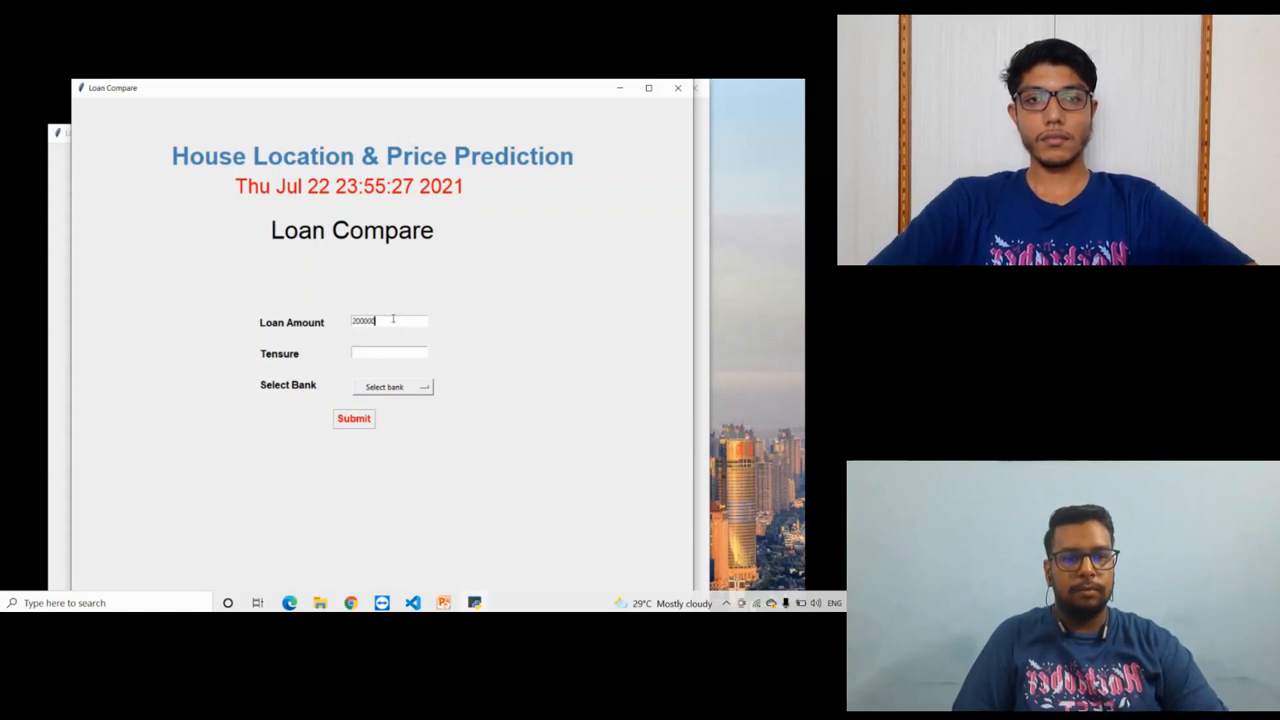
key("Tab")
type("2")
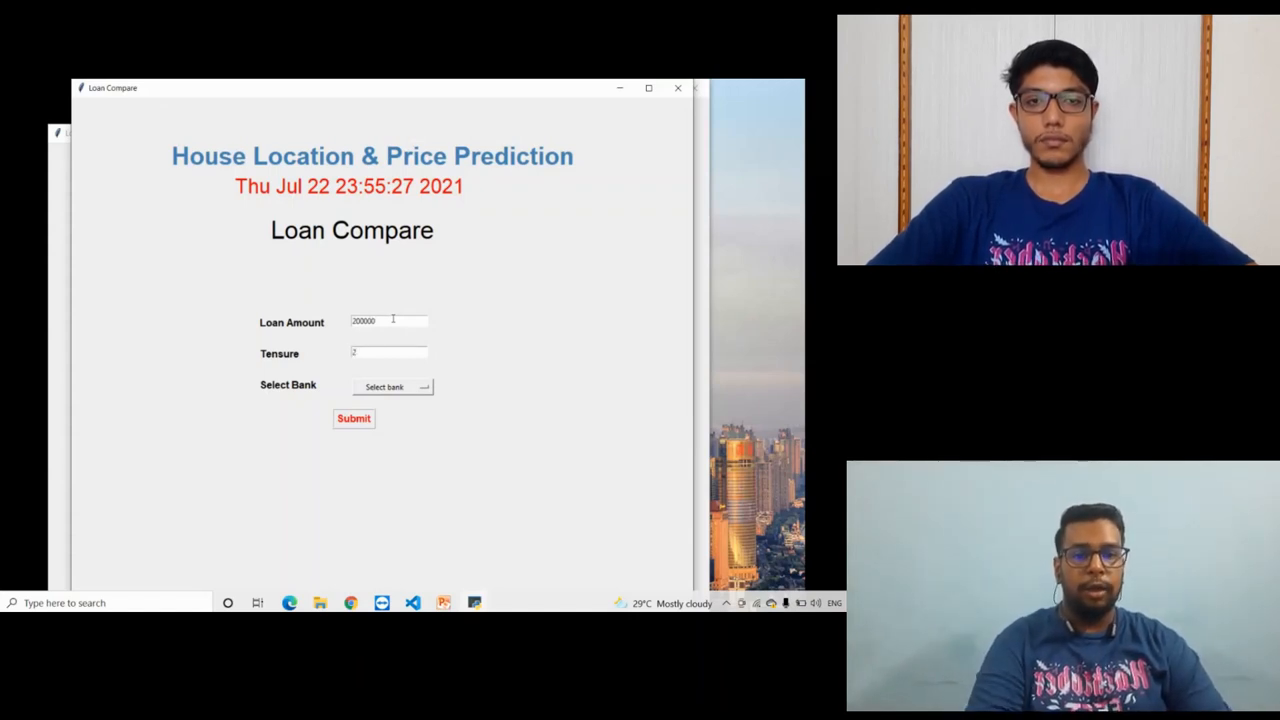
left_click(397, 388)
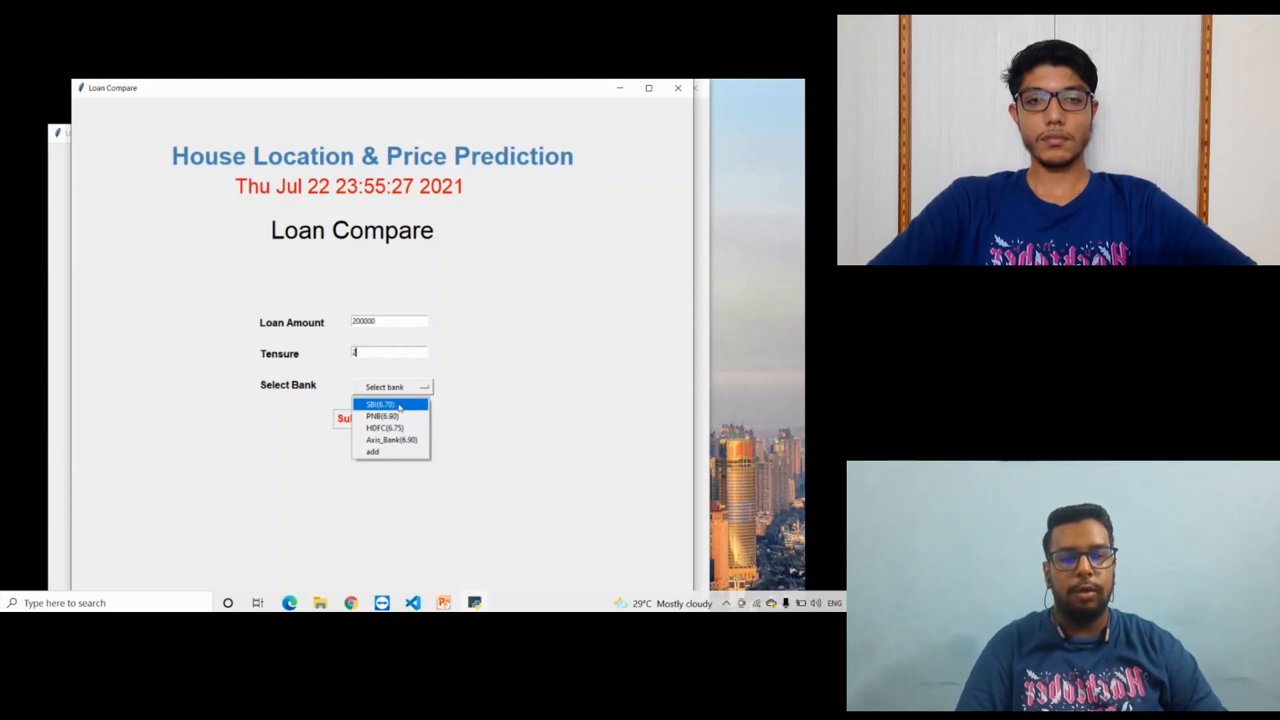
left_click(399, 406)
left_click(347, 421)
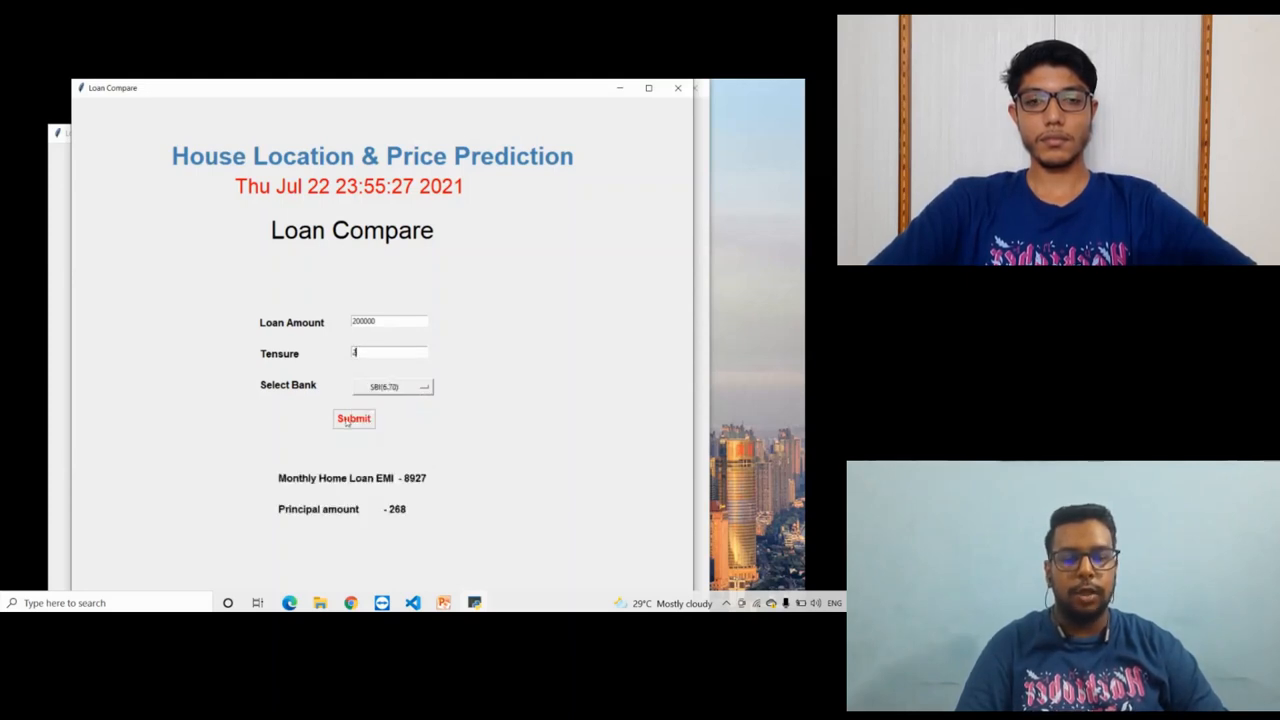